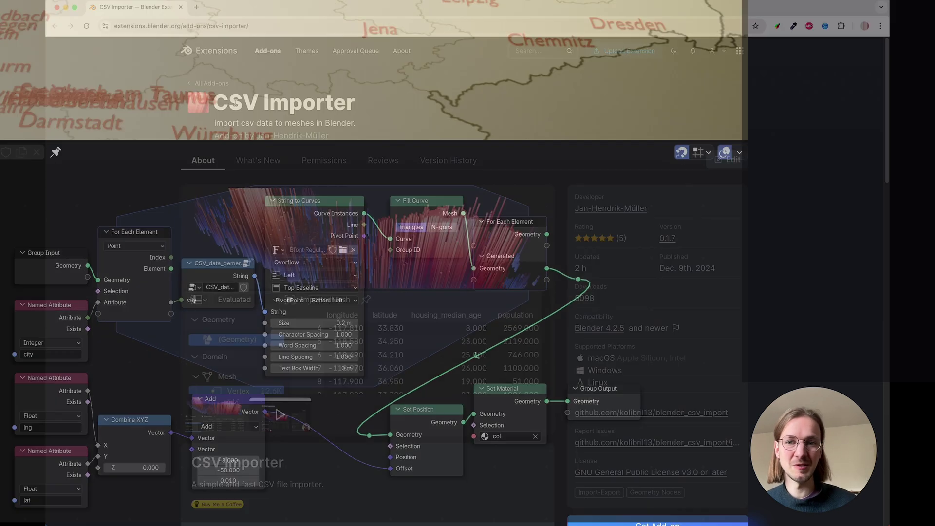
Step: Preview the contents of data_gemeran_cities.csv on the desktop and import the file into Blender's 3D scene
triple_click(339, 104)
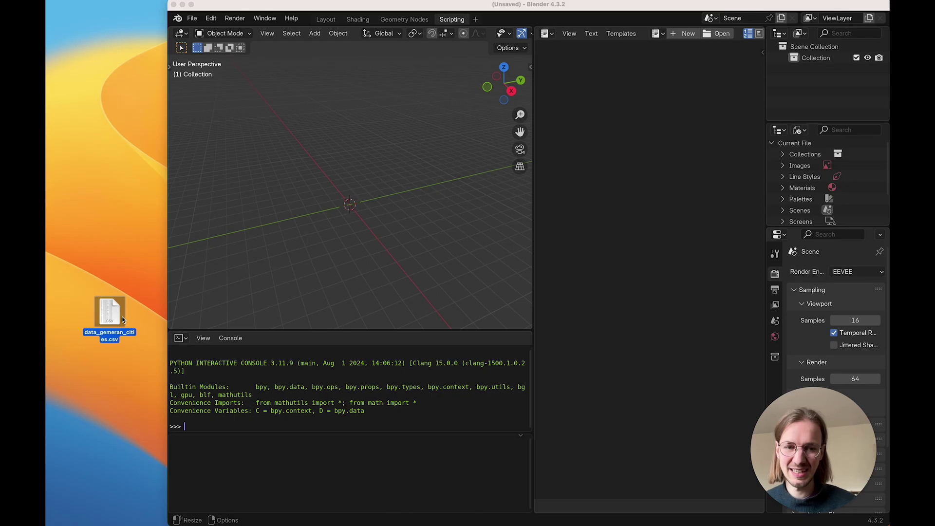
key("space")
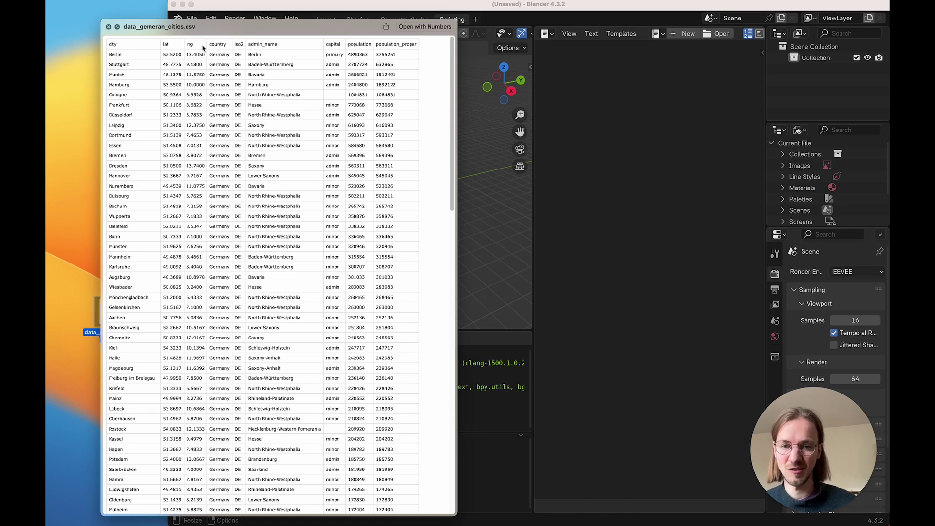
key("space")
left_click_drag(112, 327, 353, 236)
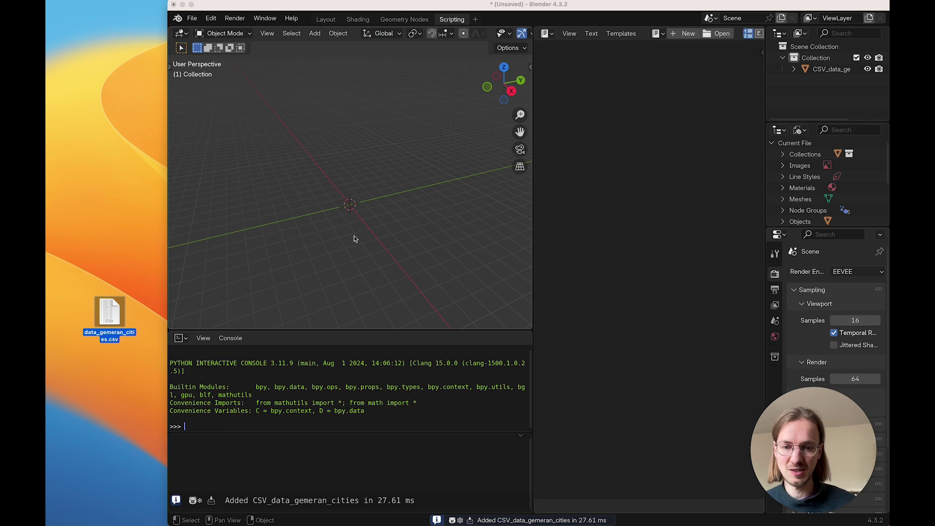
Step: In the Geometry Nodes workspace, select the imported CSV object, check its attribute columns, and create a new node tree for it
left_click(405, 20)
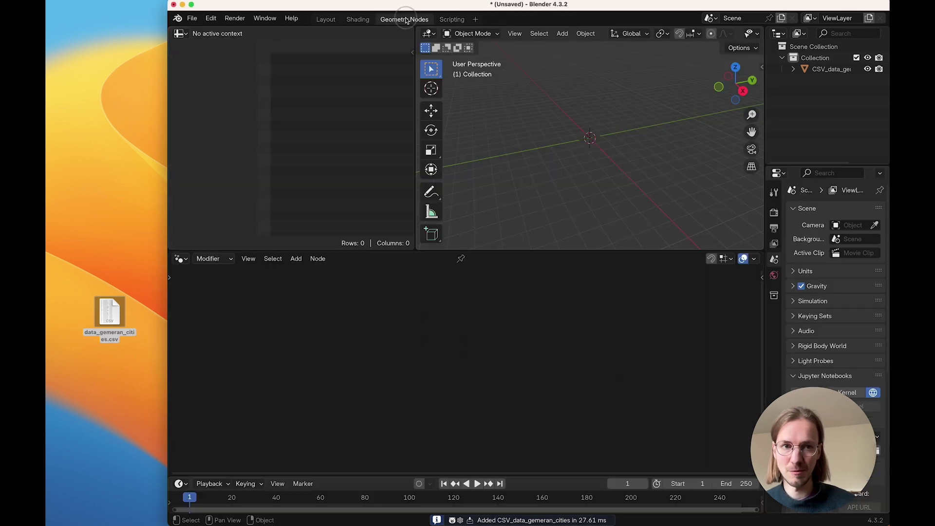
left_click(810, 70)
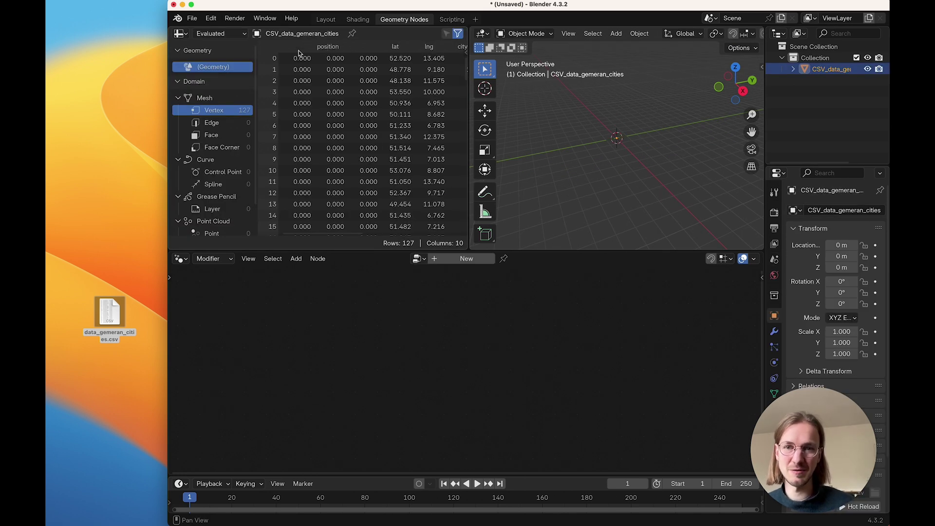
scroll(398, 54, "right", 4)
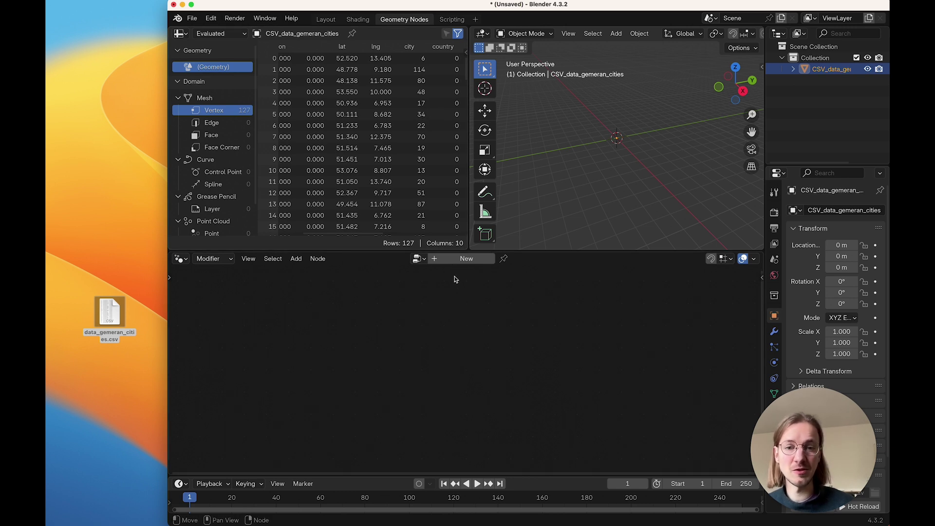
left_click(450, 261)
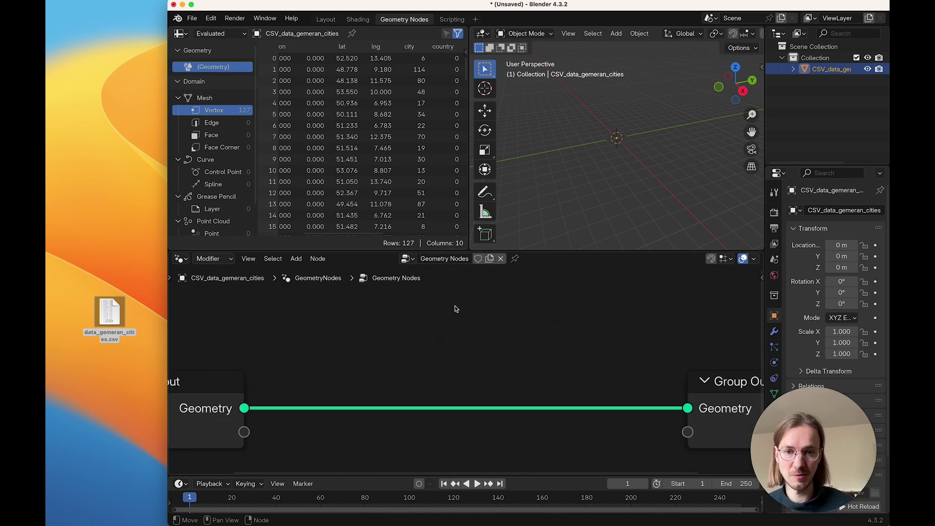
scroll(444, 340, "down", 4)
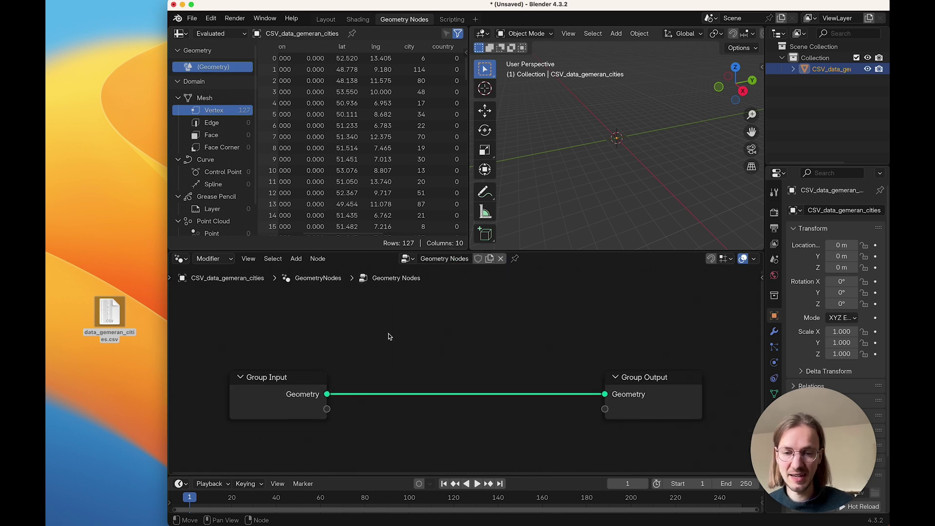
Step: Add the "CSV_data_gemeran_cities: city" node group and place it above the link between Group Input and Group Output
key("shift")
key("shift+a")
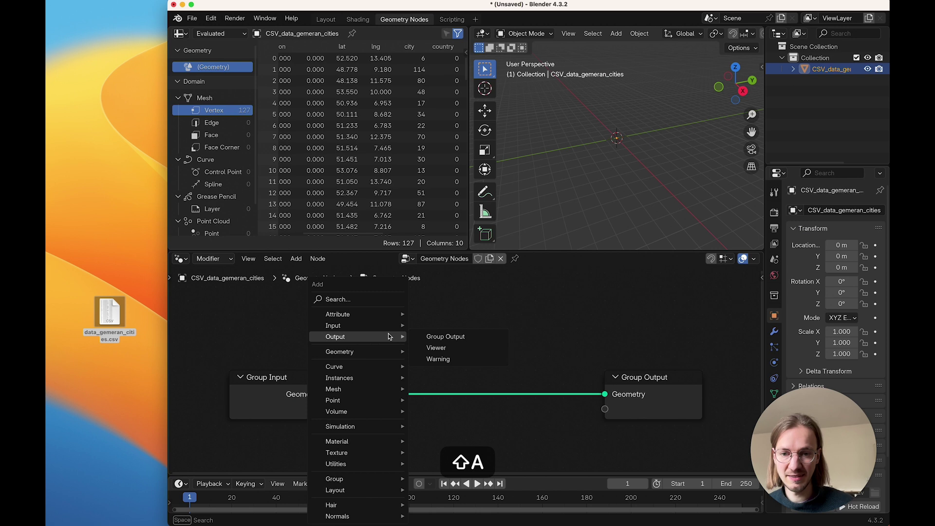
mouse_move(376, 479)
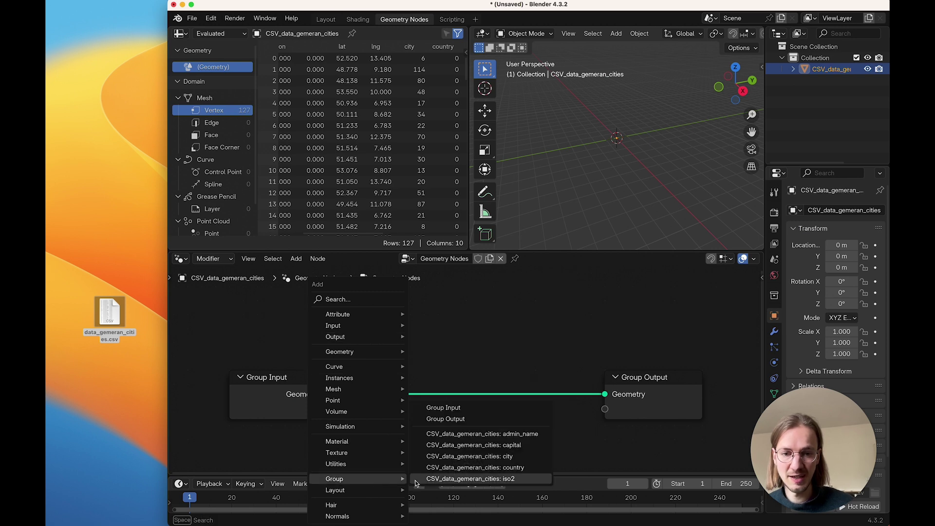
left_click(457, 459)
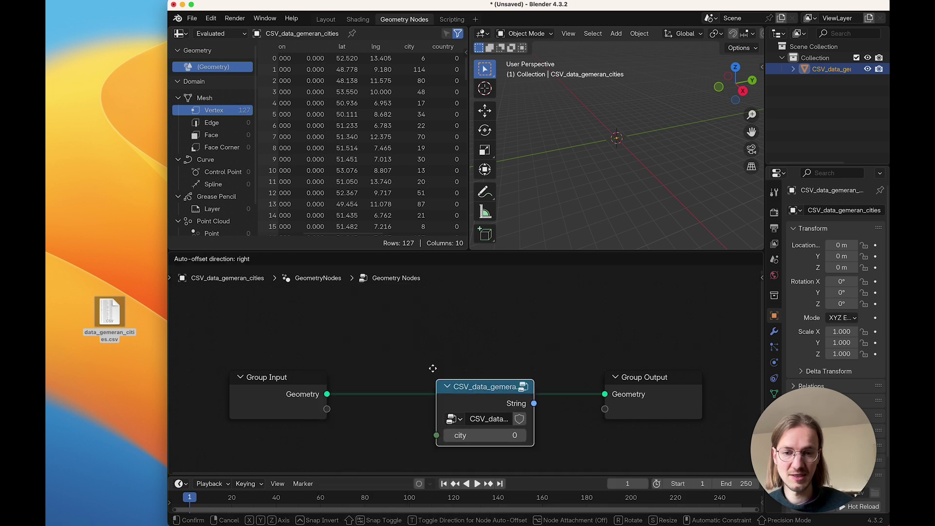
left_click(397, 316)
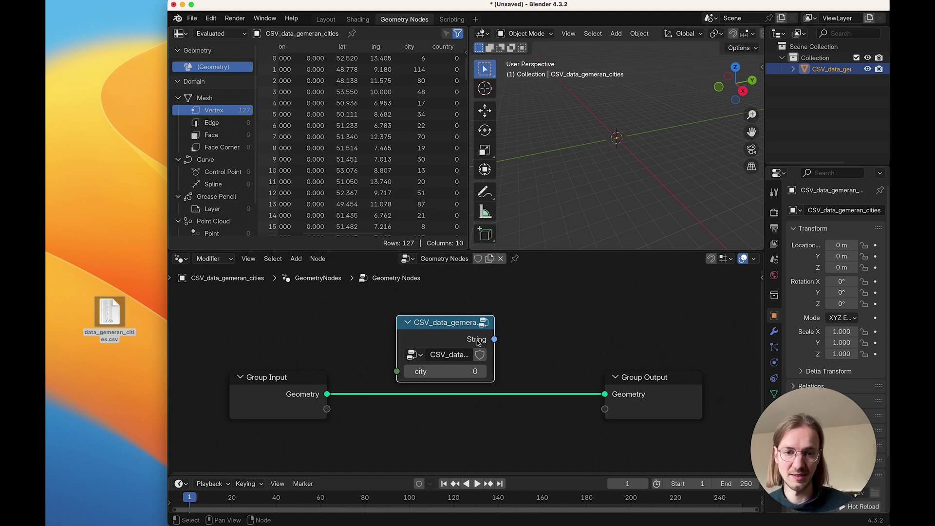
Step: Look inside the city node group to examine how its Index Switch maps integers to city names, and return to the main tree
key("Tab")
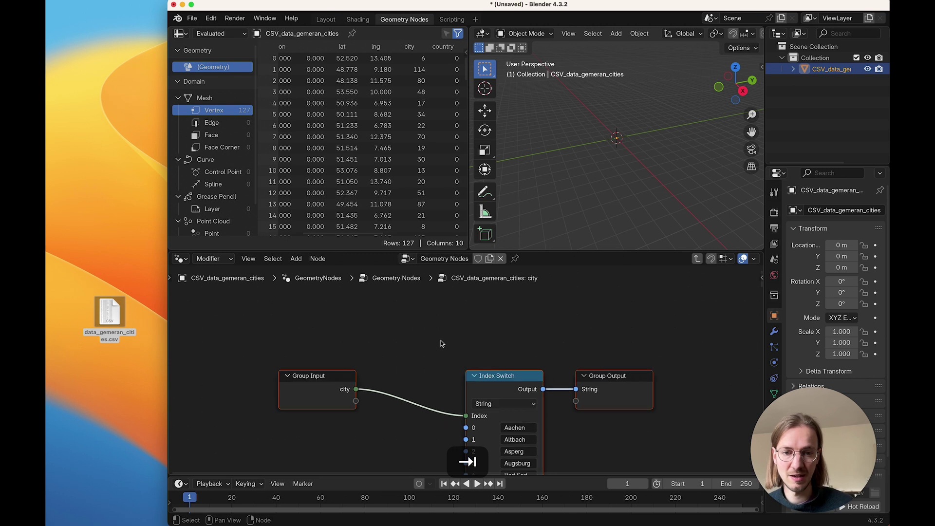
middle_click_drag(411, 369, 346, 290)
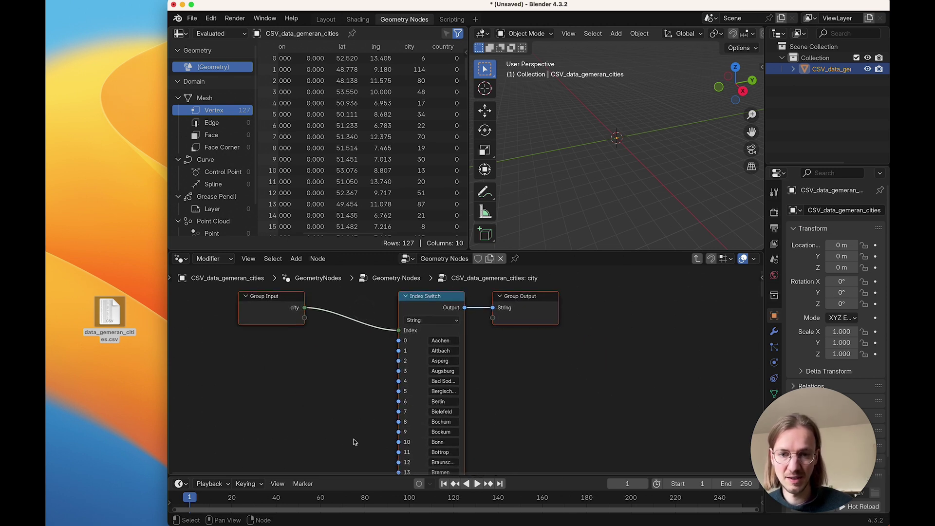
middle_click_drag(355, 433, 360, 460)
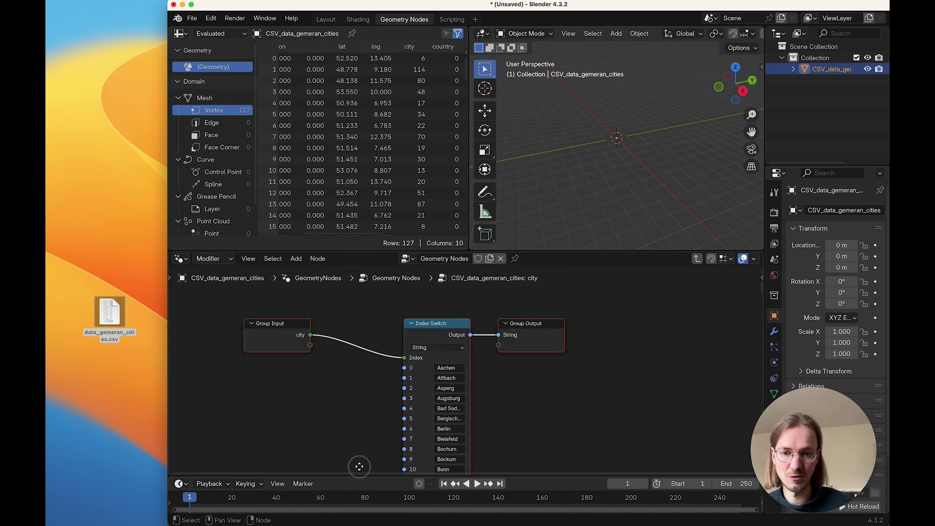
scroll(413, 375, "up", 2)
left_click(427, 302)
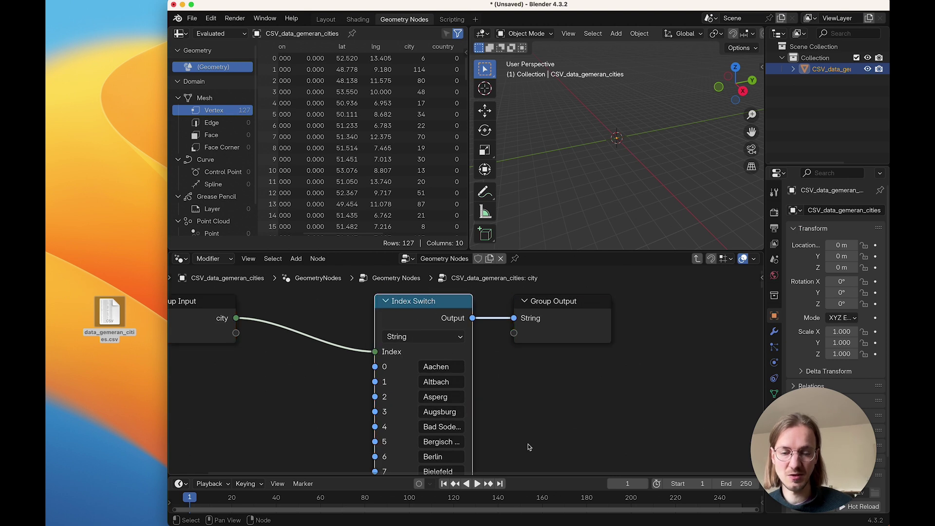
middle_click_drag(494, 448, 586, 307)
middle_click_drag(587, 426, 591, 360)
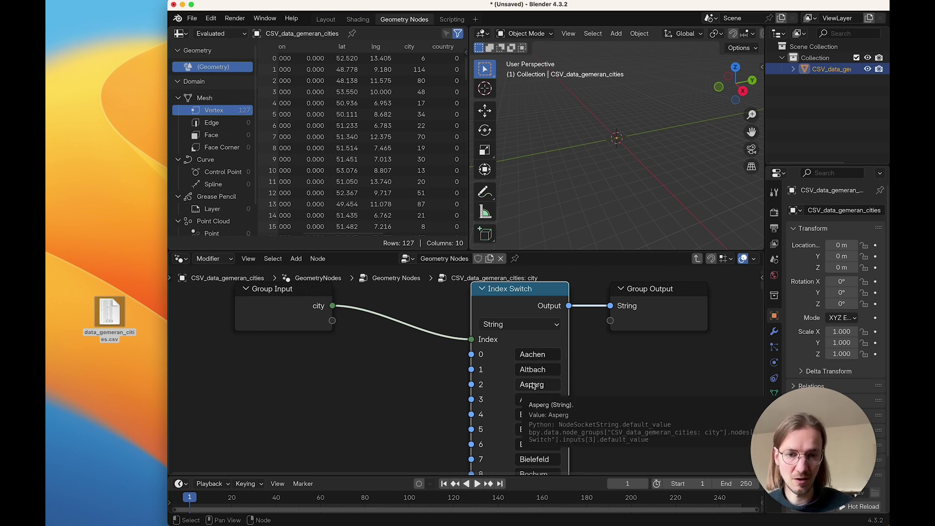
key("Tab")
Step: Add a String to Curves node fed by the city group's String output
left_click_drag(494, 339, 533, 327)
type("cu")
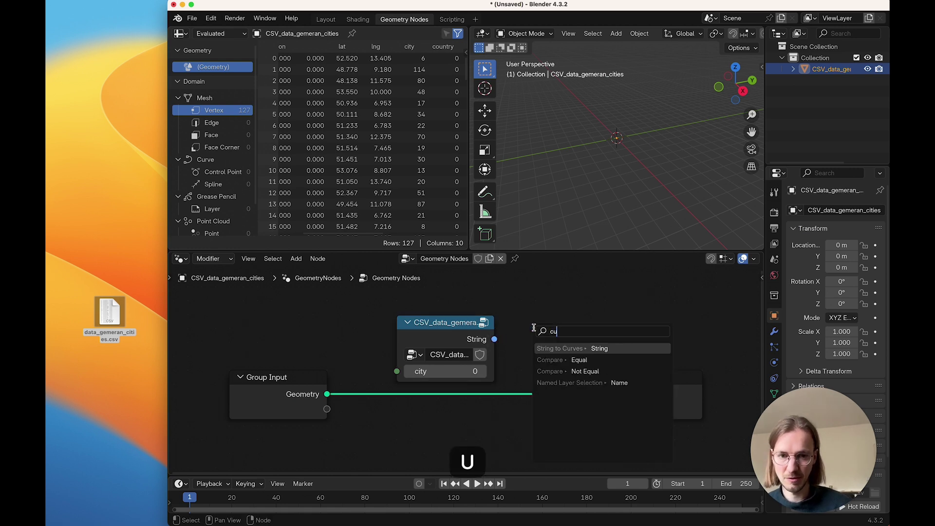
key("Return")
left_click(500, 310)
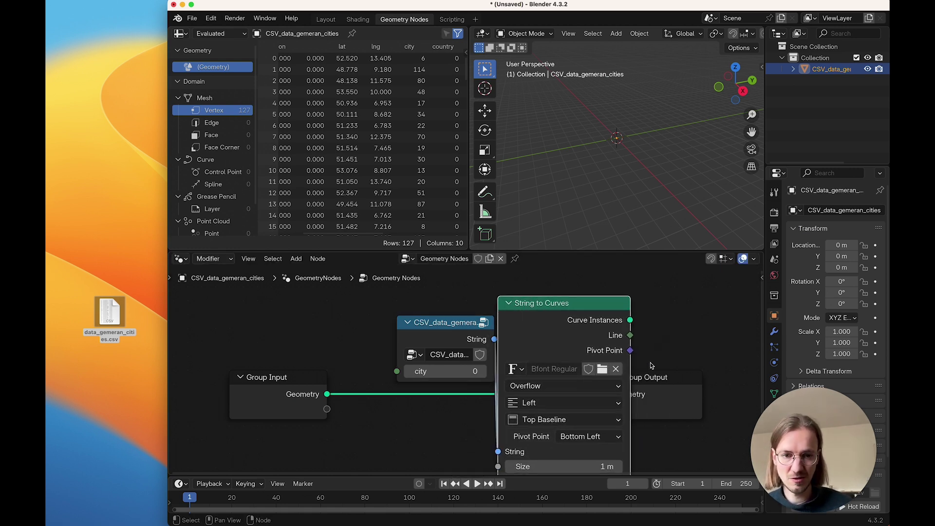
Step: Connect Curve Instances to the Group Output geometry and space out the String to Curves and Group Output nodes
left_click_drag(666, 379, 765, 370)
left_click_drag(617, 319, 704, 385)
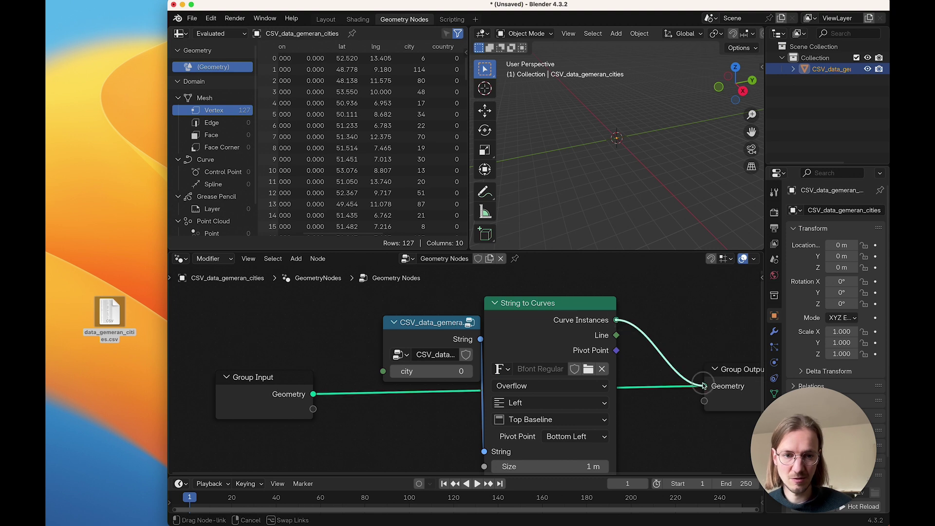
left_click_drag(556, 309, 594, 312)
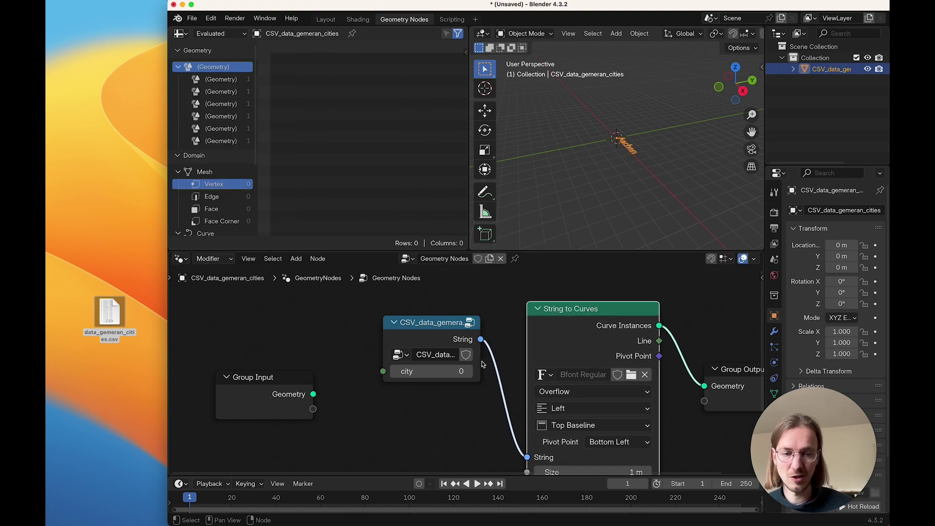
Step: Step through several city index values on the group node and inspect the resulting city name in the viewport
left_click(467, 373)
left_click(467, 373)
left_click(467, 373)
left_click(468, 373)
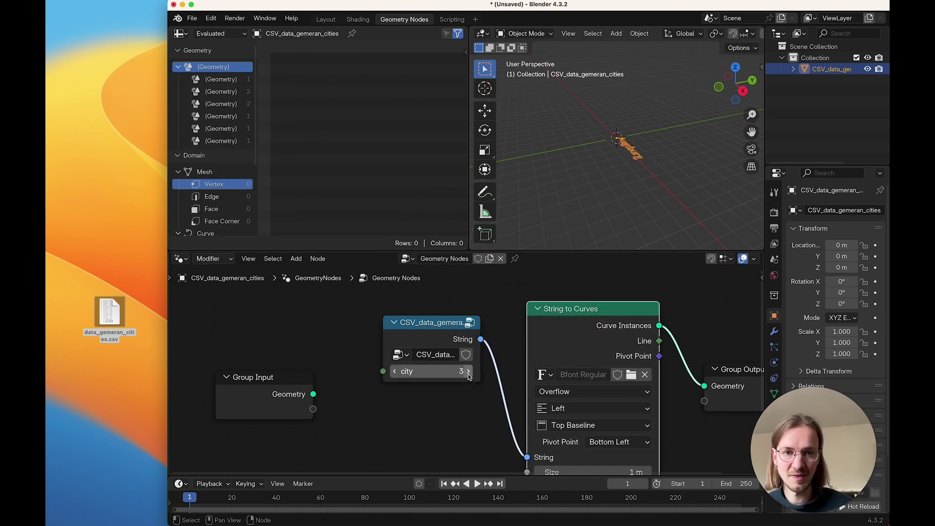
left_click(467, 374)
left_click(467, 374)
left_click(466, 376)
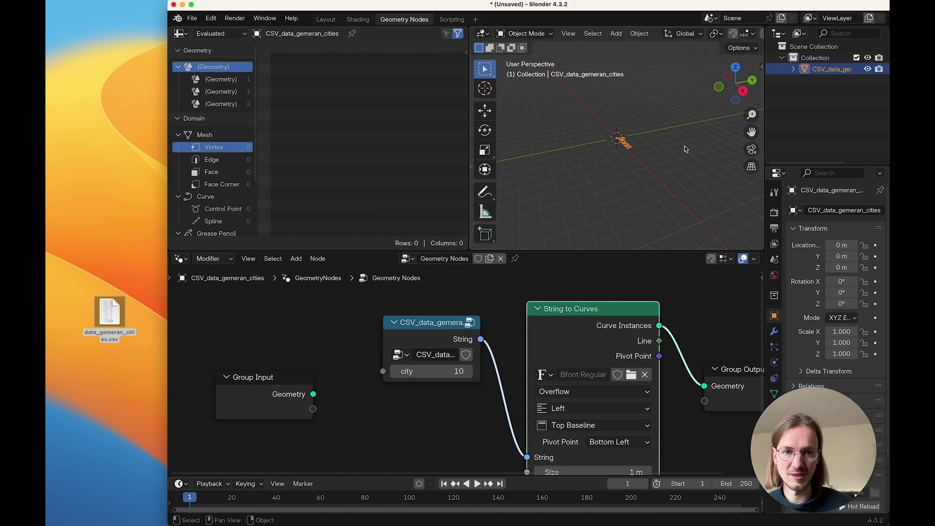
scroll(687, 149, "up", 10)
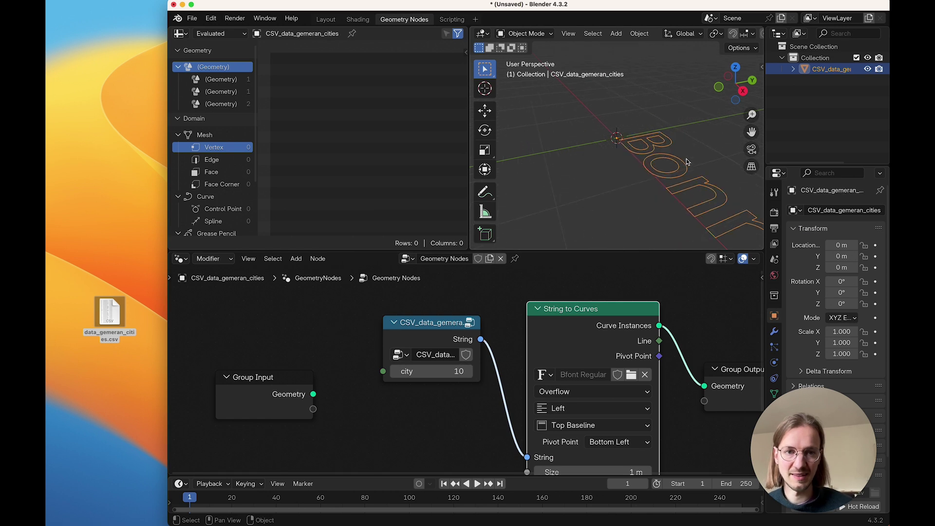
middle_click_drag(687, 162, 594, 141)
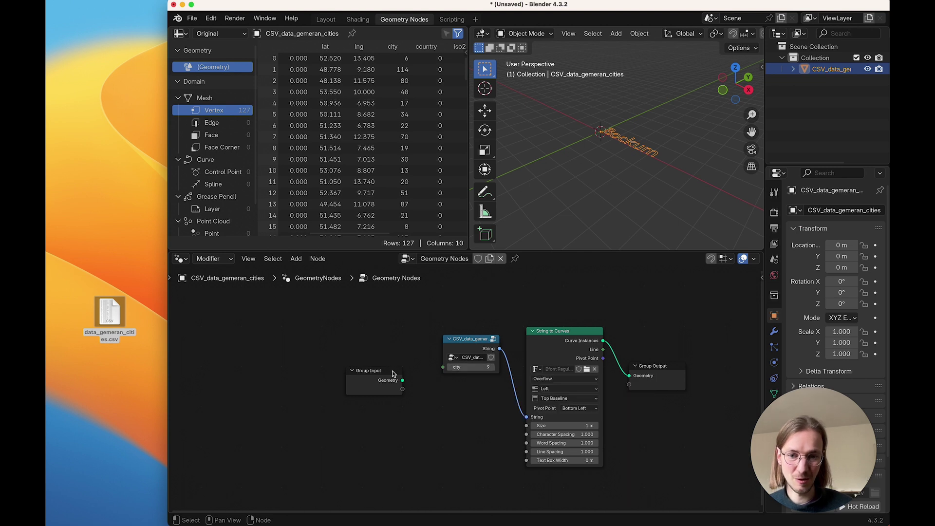
Step: Move the Group Input node aside and add a For Each Element zone below the existing nodes
left_click_drag(394, 373, 323, 387)
key("shift+a")
type("f")
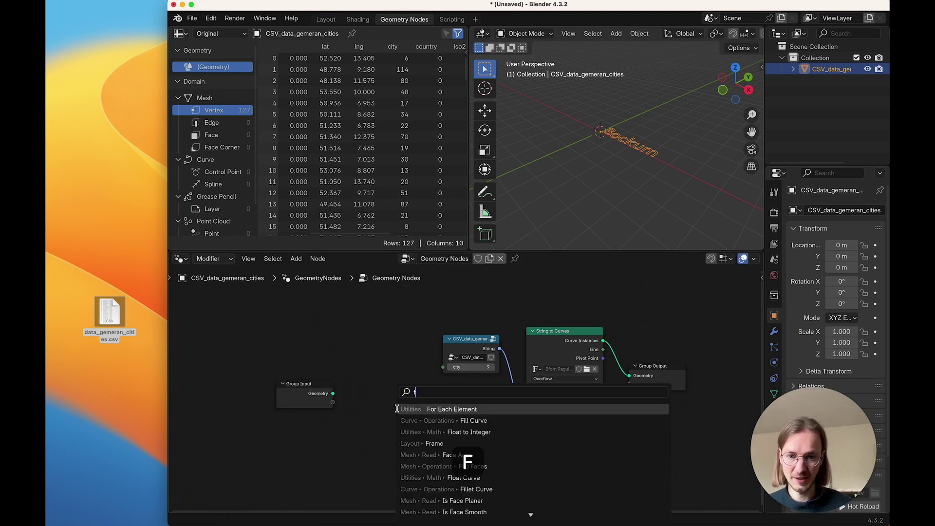
type("o")
key("Return")
left_click(358, 410)
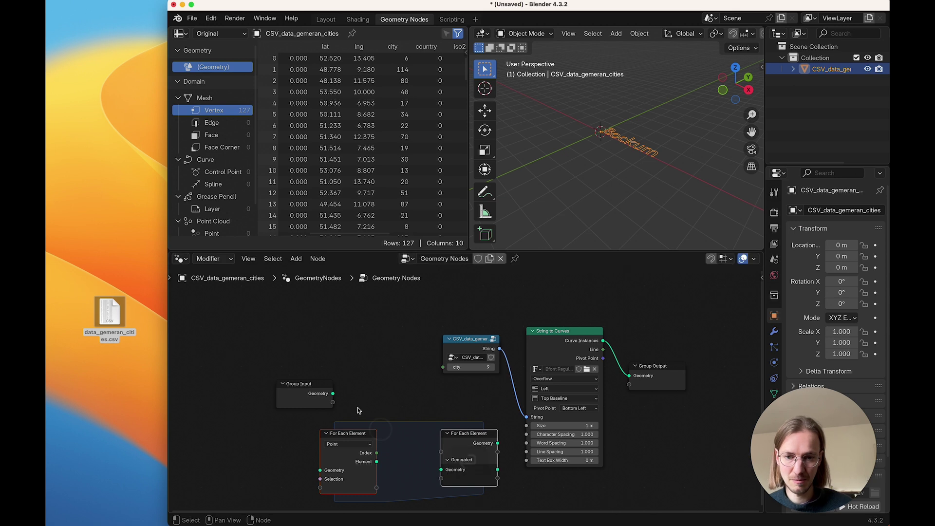
Step: Move the city group node into the For Each Element zone and feed the Group Input geometry into the zone
left_click_drag(322, 393, 275, 393)
middle_click_drag(372, 370, 394, 339)
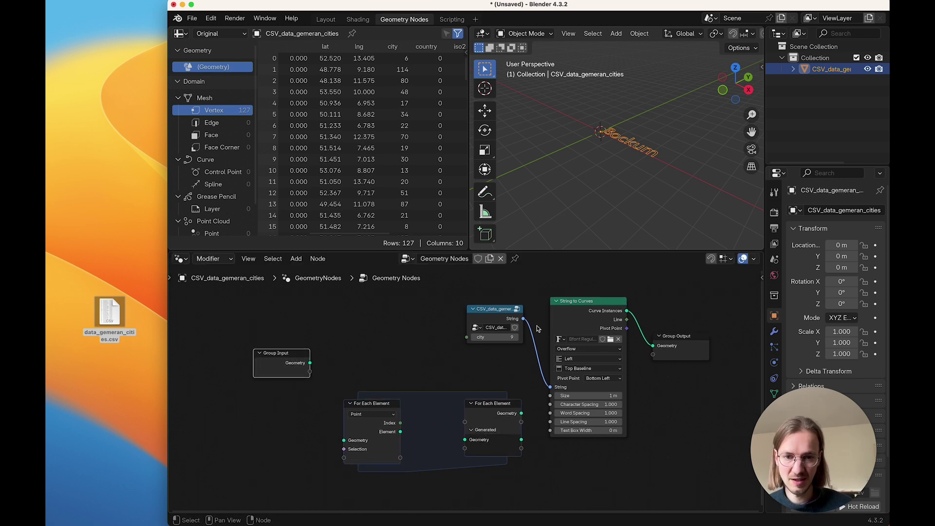
right_click_drag(537, 329, 529, 349, "super")
left_click_drag(495, 310, 418, 436)
left_click_drag(308, 362, 344, 440)
Step: Add an Integer Named Attribute node that reads the "city" attribute, placed below Group Input
left_click(346, 461)
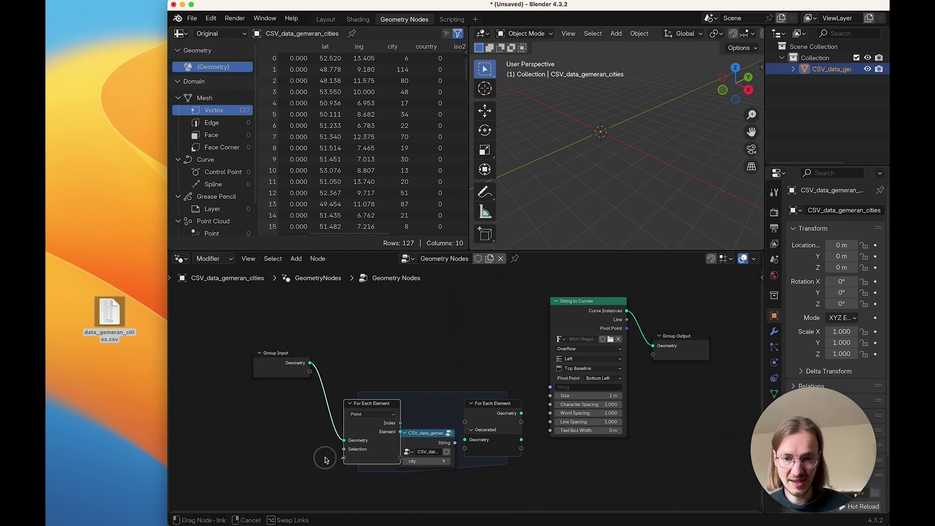
key("shift+a")
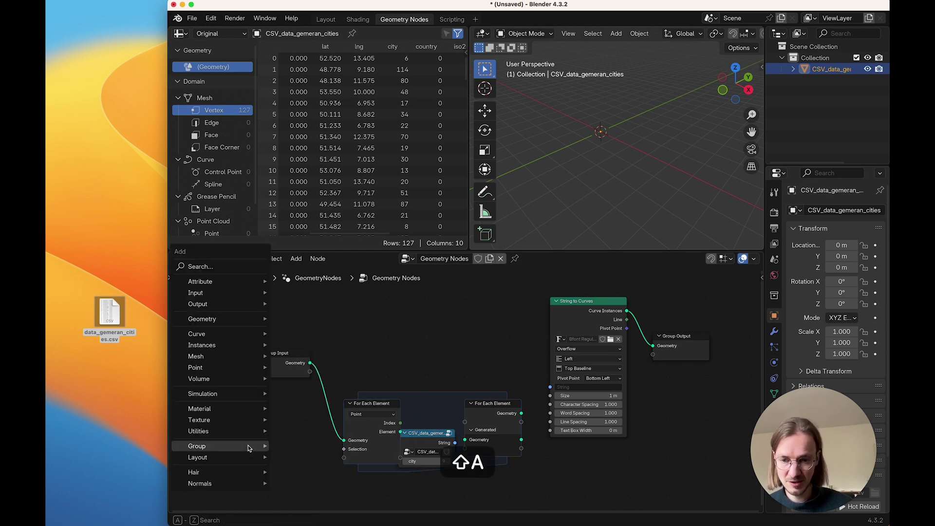
type("name")
key("Return")
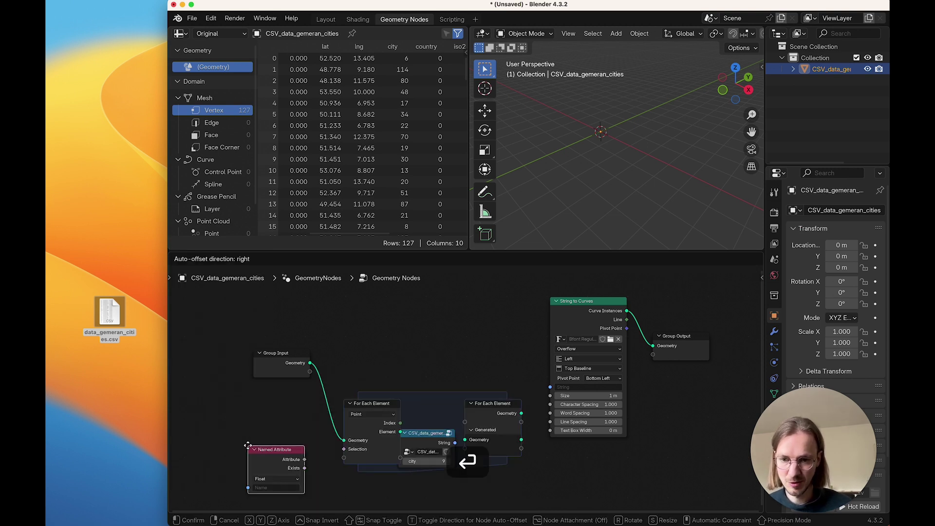
left_click(248, 445)
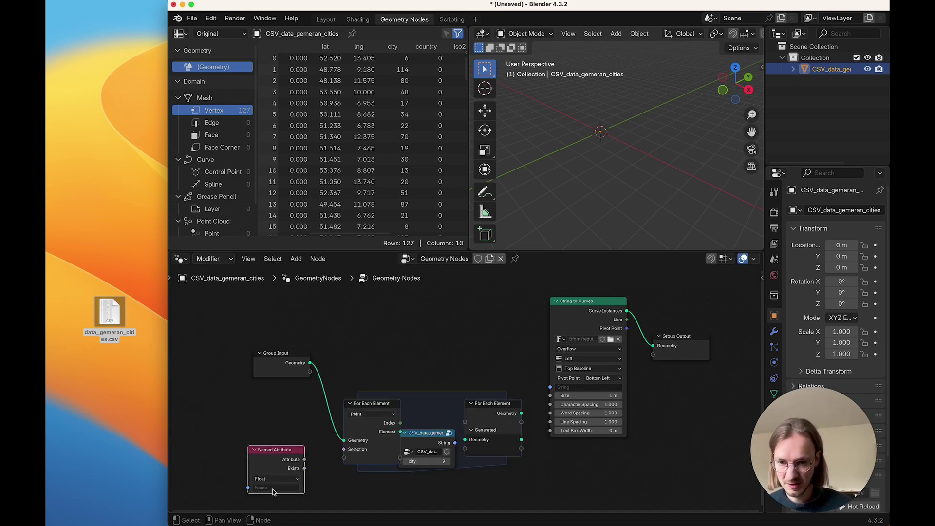
left_click(273, 488)
type("city")
key("Return")
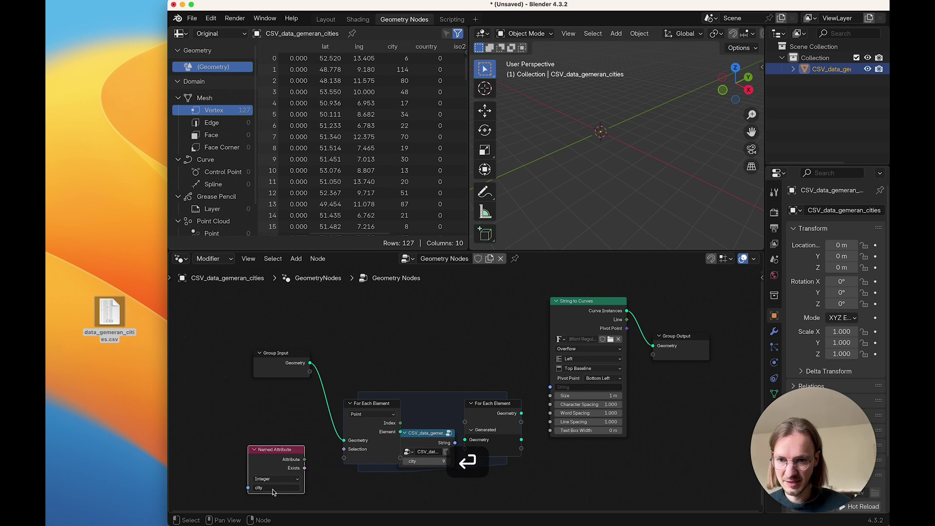
Step: Pass the named attribute into the For Each Element zone and connect it to the group node's city input
left_click_drag(304, 459, 343, 458)
left_click_drag(378, 403, 360, 401)
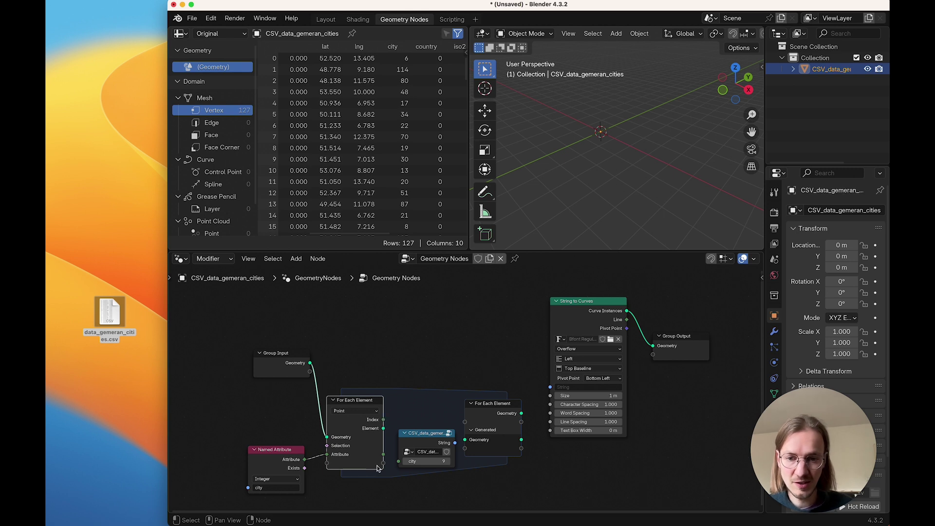
left_click_drag(384, 456, 400, 465)
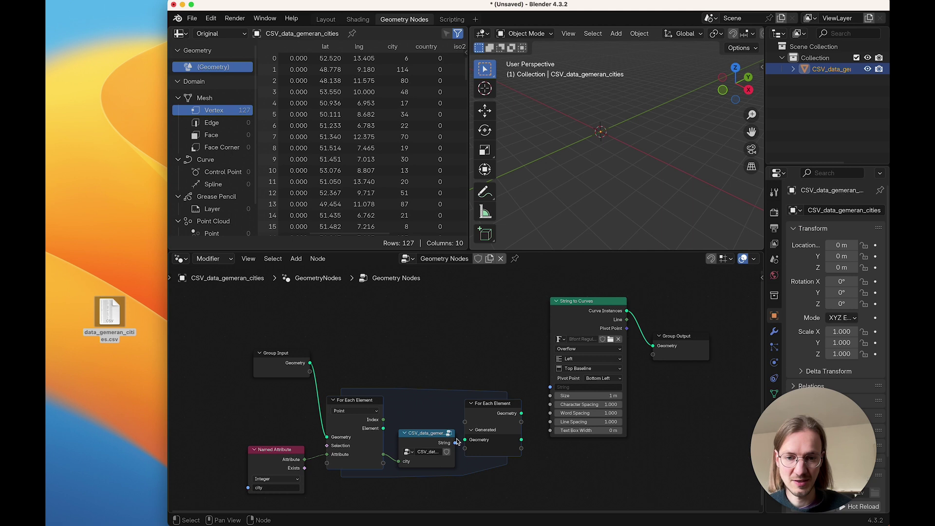
Step: Connect the group's String output to String to Curves and move the zone's output node beyond that node
left_click_drag(456, 443, 550, 387)
left_click_drag(486, 399, 680, 397)
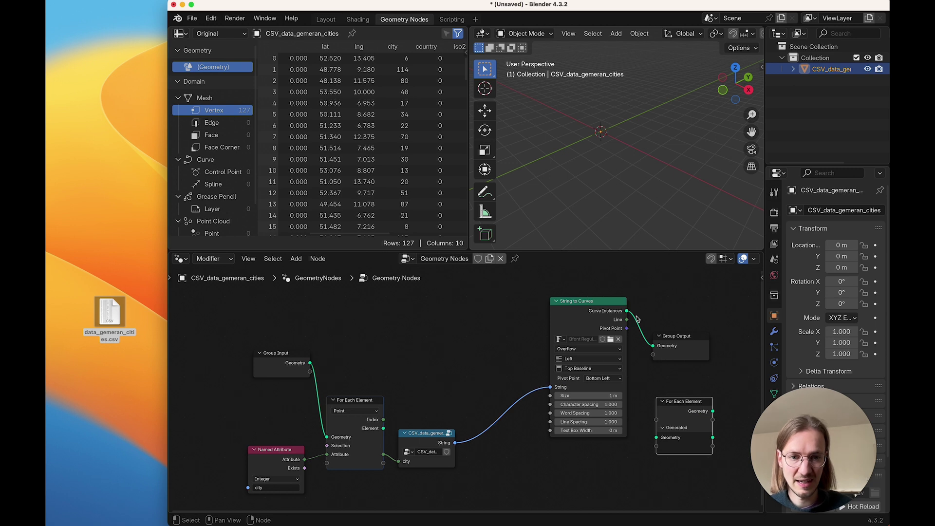
Step: Reroute String to Curves' Curve Instances into the For Each Element zone's generated Geometry and move String to Curves closer to the city group node
right_click_drag(636, 319, 629, 329, "super")
left_click_drag(622, 312, 658, 435)
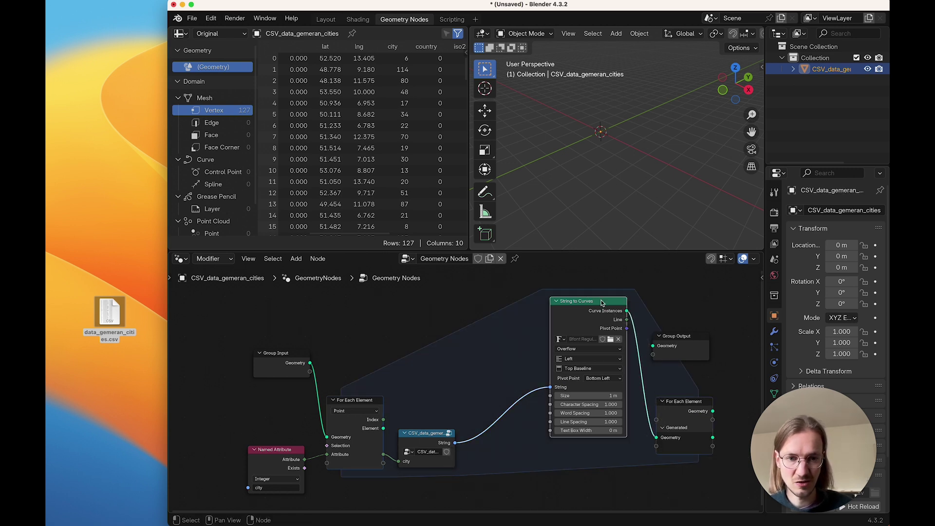
left_click_drag(600, 302, 545, 304)
Step: Move Group Output beyond the For Each Element zone and connect the zone's generated Geometry output to it
left_click_drag(690, 350, 737, 399)
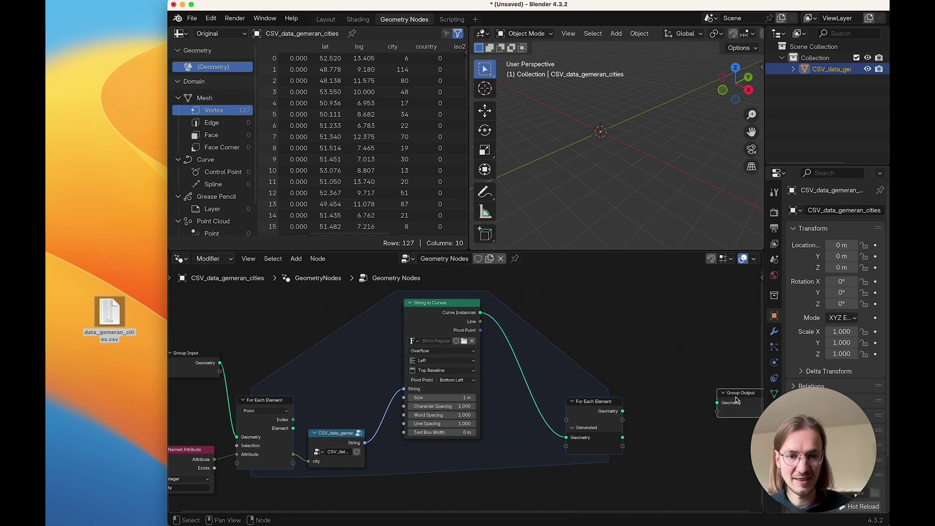
left_click_drag(624, 438, 689, 436)
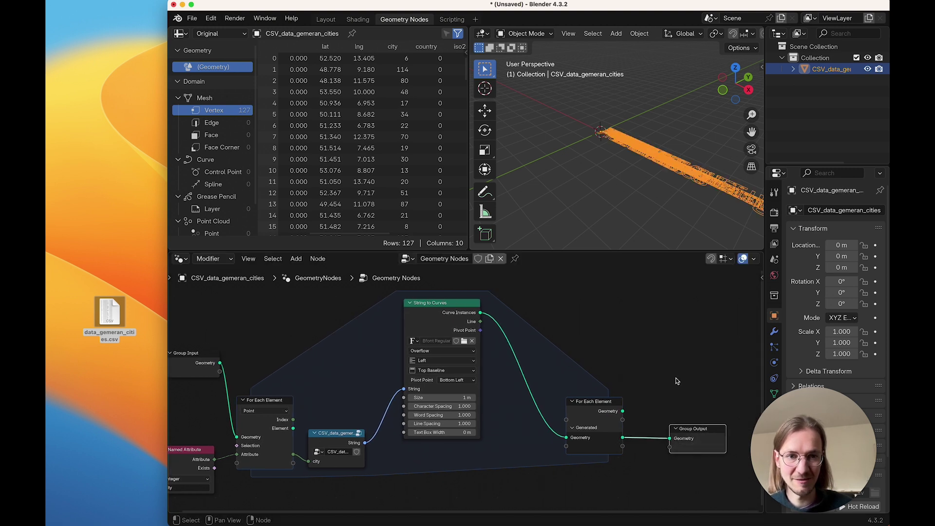
scroll(679, 181, "down", 2)
left_click(680, 181)
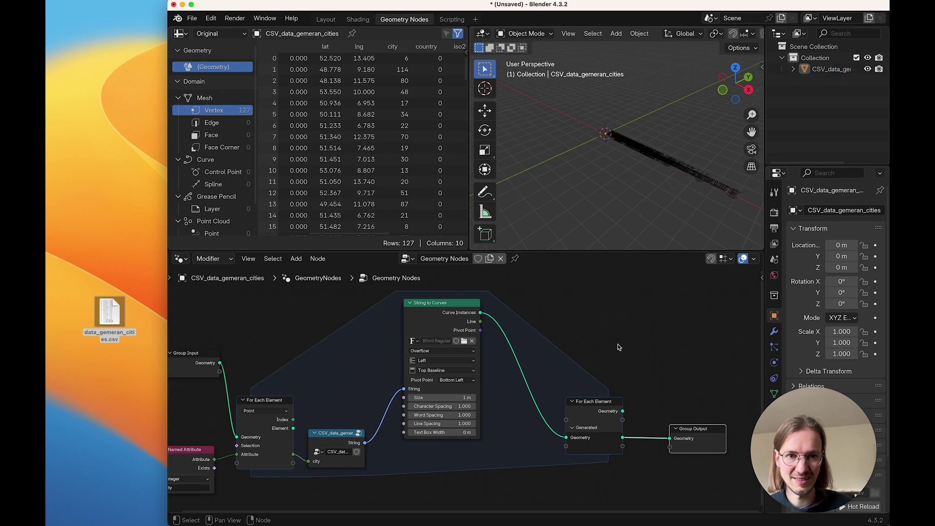
Step: Insert a Set Position node between the For Each Element zone's output and Group Output
scroll(618, 487, "down", 5)
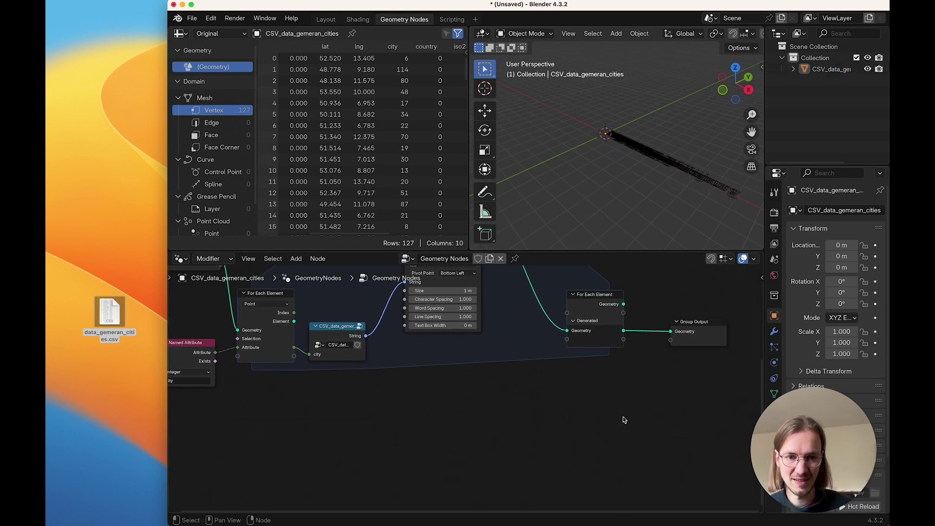
key("shift+a")
type("set p")
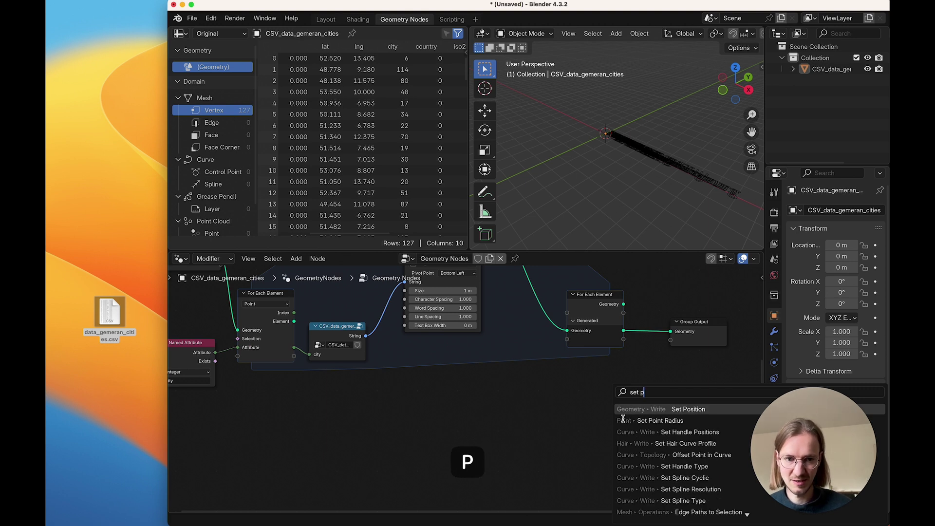
key("Return")
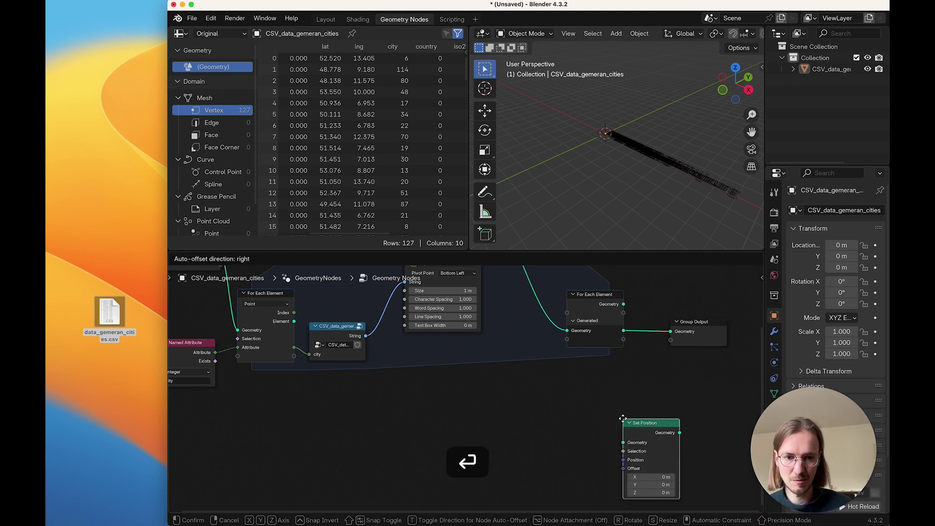
left_click(640, 316)
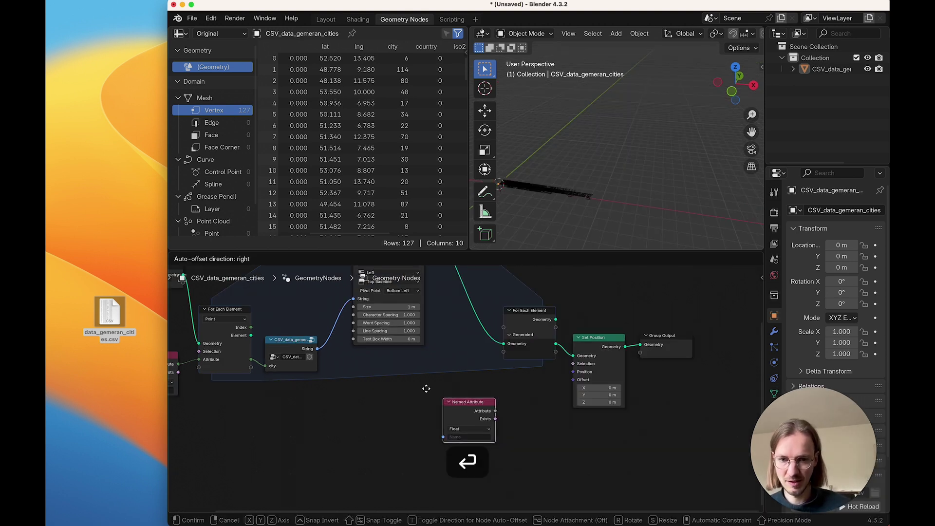
Step: Place a Float Named Attribute node below the For Each Element zone and a duplicate of it underneath
left_click(388, 375)
key("shift+d")
left_click(418, 440)
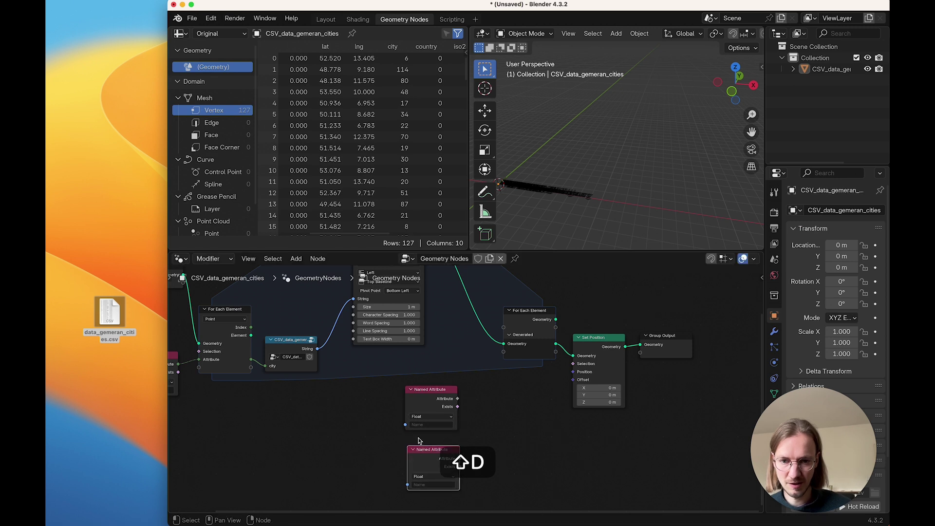
Step: Set the upper Named Attribute node to read "lng" and the lower one to read "lat"
left_click(421, 425)
type("l")
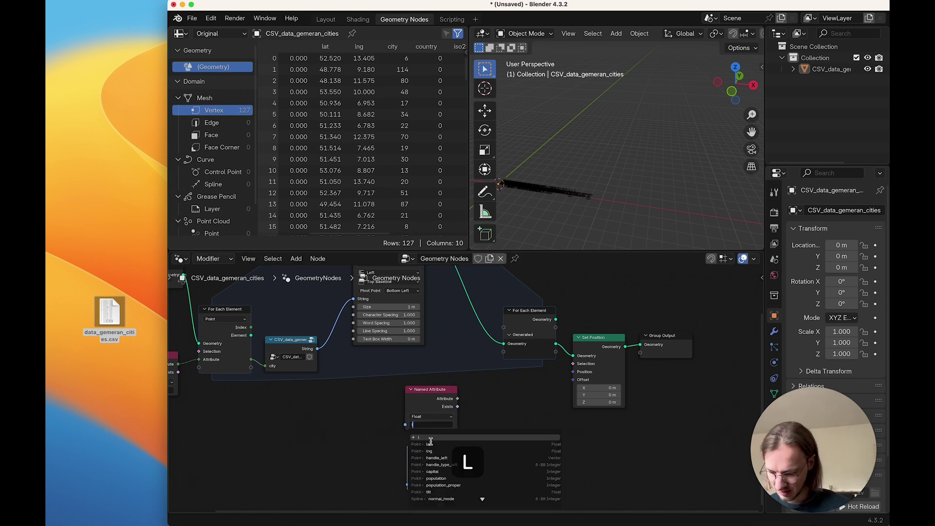
type("ng")
key("Return")
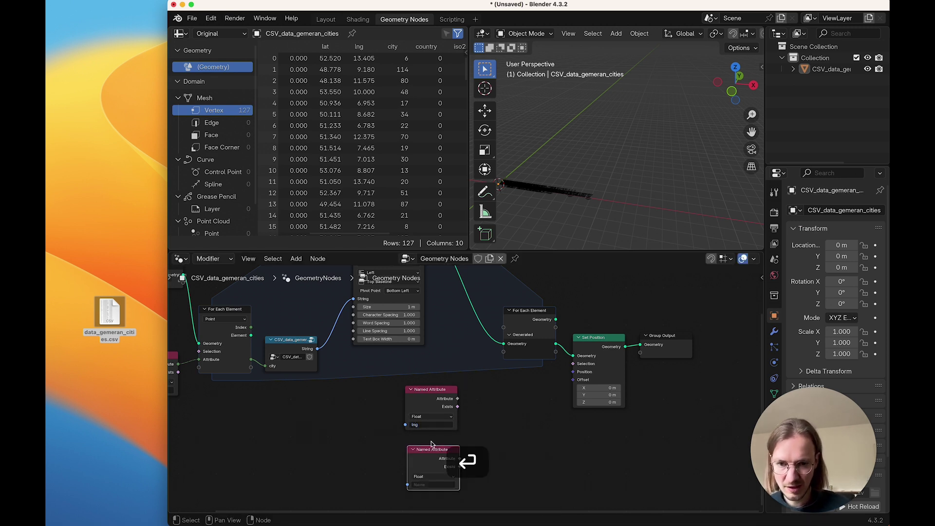
left_click(425, 485)
type("lat")
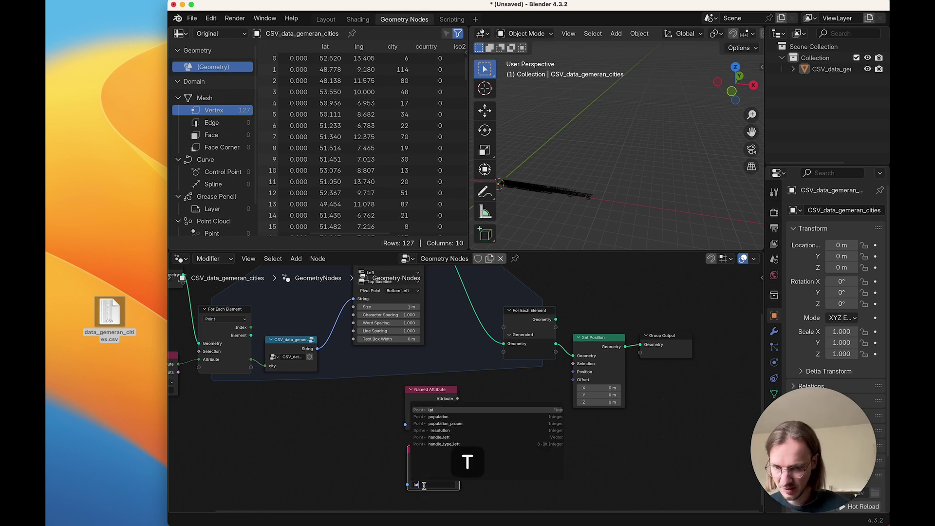
key("Return")
Step: Add a Combine XYZ node and feed the lng attribute into X and the lat attribute into Y
key("shift+a")
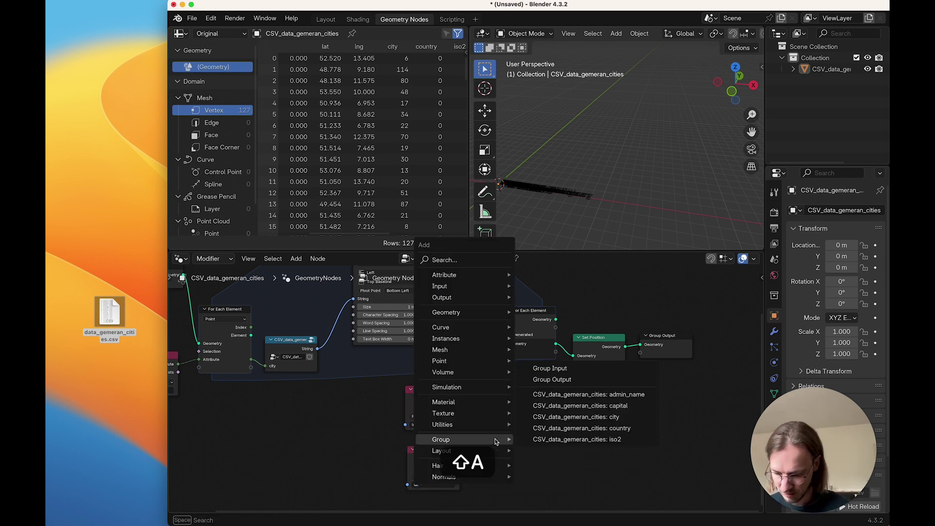
type("combin")
key("Return")
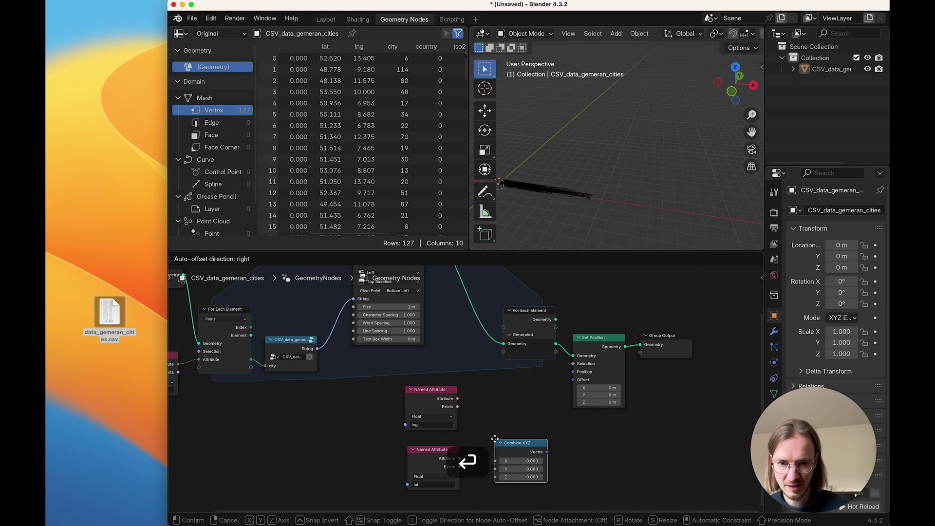
left_click(477, 432)
left_click_drag(458, 398, 476, 463)
left_click_drag(511, 435, 501, 419)
key("shift+a")
type("math")
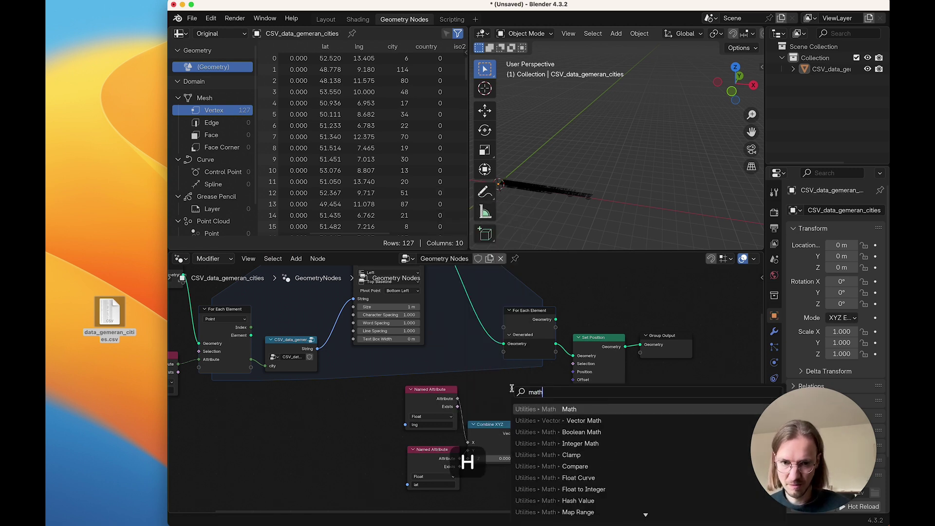
key("Return")
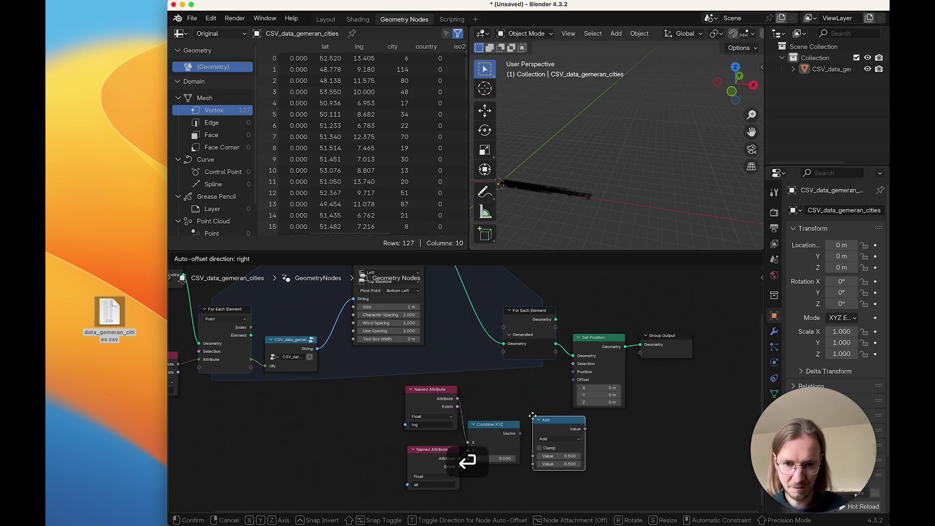
left_click(533, 420)
key("x")
Step: Add a Vector Math node in Add mode and connect Combine XYZ's Vector output to its first Vector input
key("shift+a")
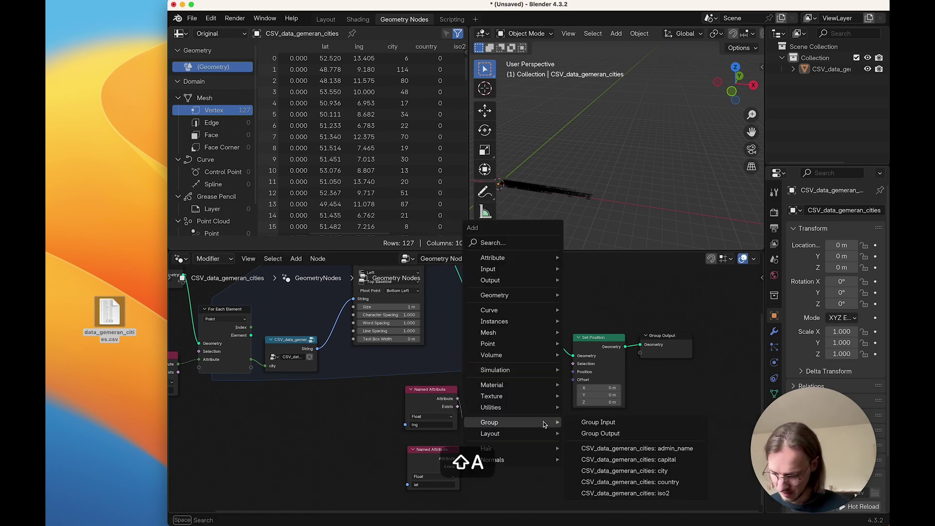
type("vec")
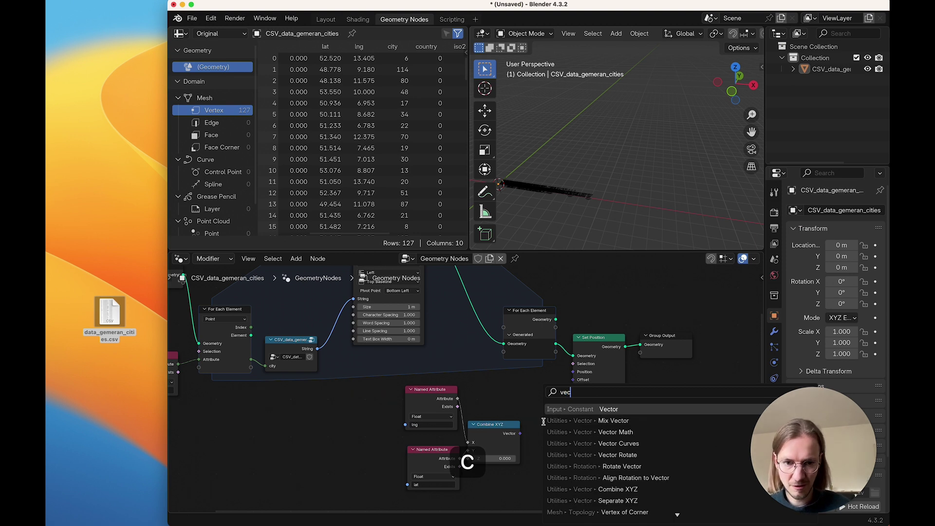
key("Down")
key("Down")
key("Return")
left_click(544, 425)
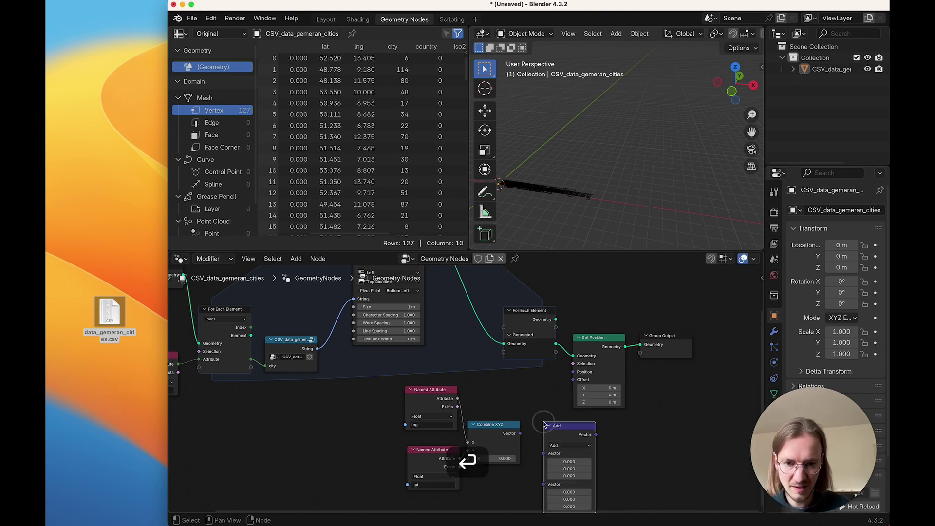
left_click_drag(520, 433, 544, 454)
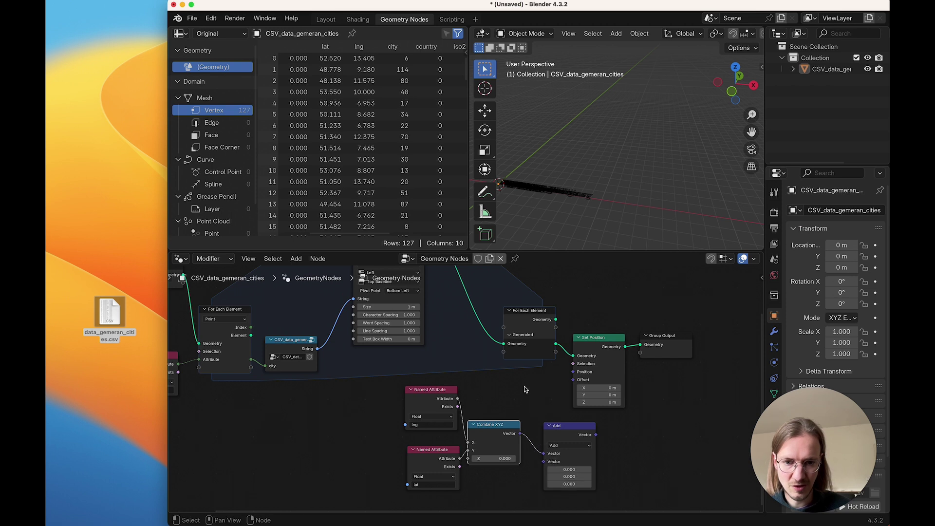
Step: Move the coordinate nodes away from Set Position as a group and connect the Vector Math output to Set Position's Offset
left_click_drag(544, 384, 407, 476)
key("h")
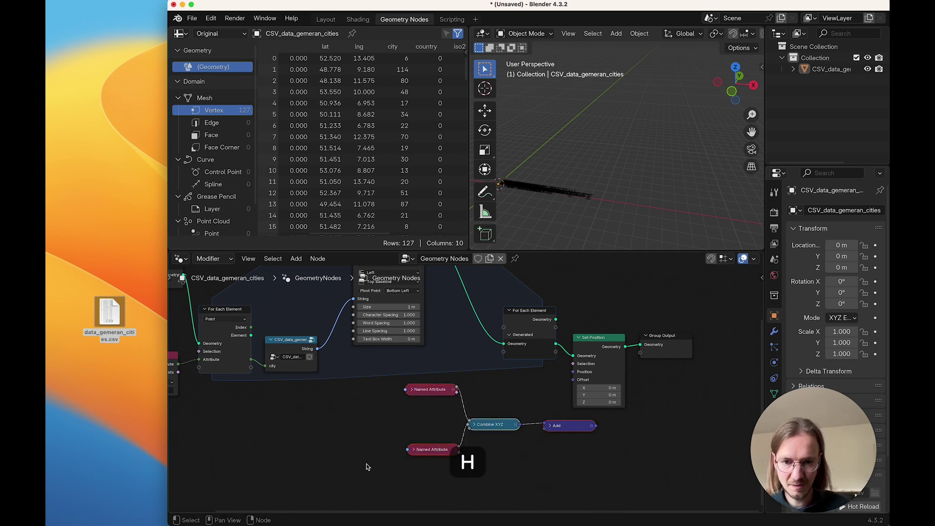
key("h")
key("g")
left_click(489, 436)
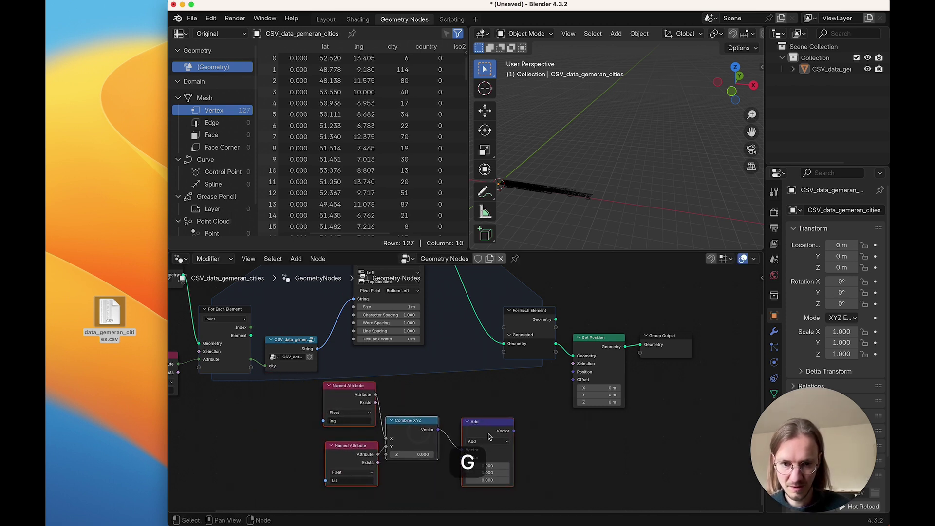
left_click_drag(514, 430, 572, 381)
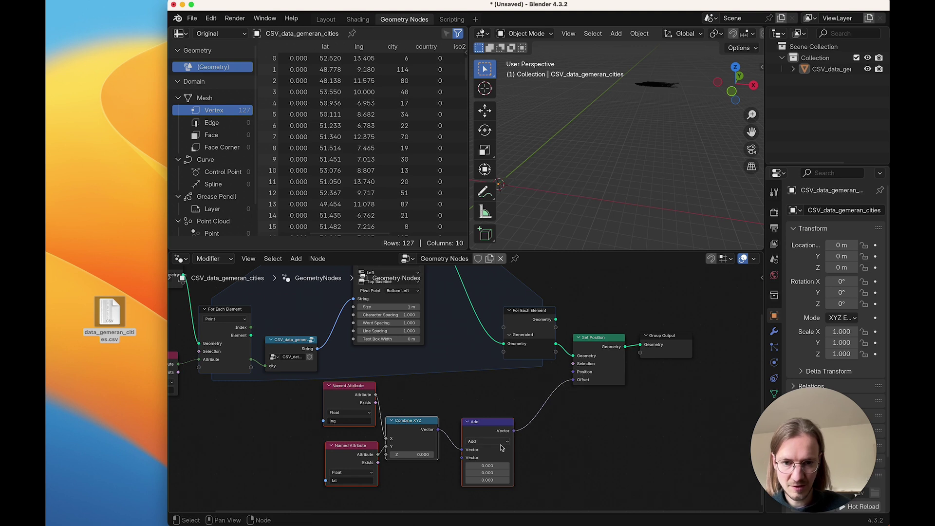
Step: Set the second vector of the Add node to X -11 and Y -51.4 to centre the city labels on the origin
left_click_drag(489, 466, 382, 487)
middle_click_drag(607, 208, 621, 40, "shift")
scroll(678, 181, "up", 6)
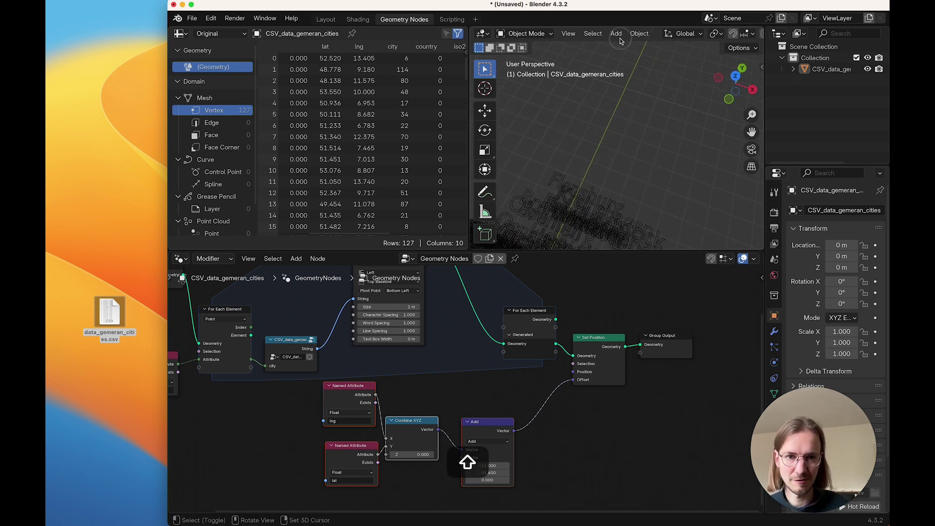
middle_click_drag(589, 156, 603, 103, "shift")
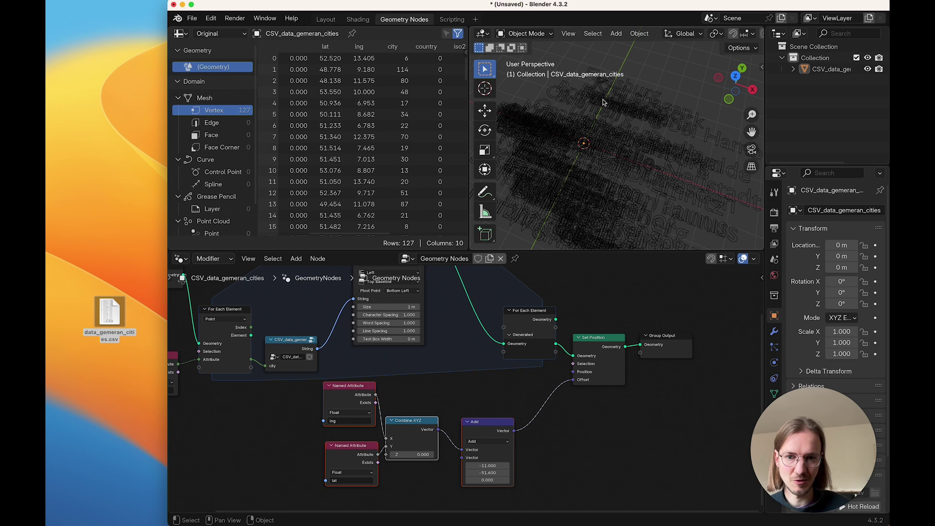
Step: Set String to Curves' size to 0.2 m, character spacing to 1.1 and word spacing to 2
scroll(432, 377, "up", 4)
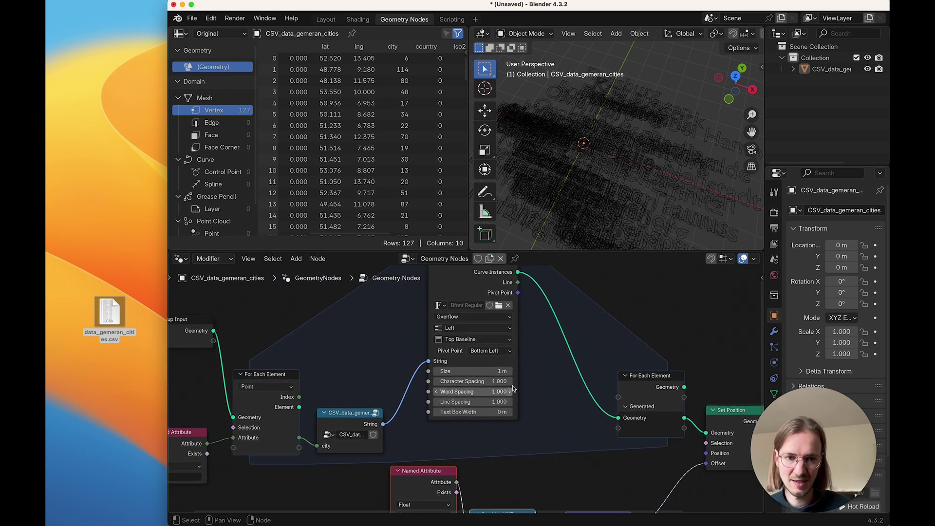
middle_click_drag(556, 369, 573, 411)
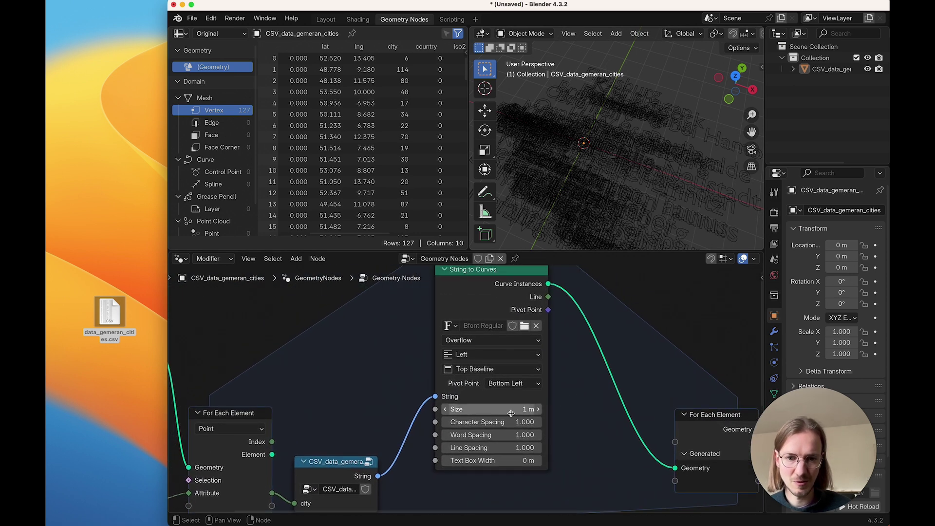
left_click(446, 414)
left_click(446, 414)
left_click(446, 414)
type("0.2")
key("Return")
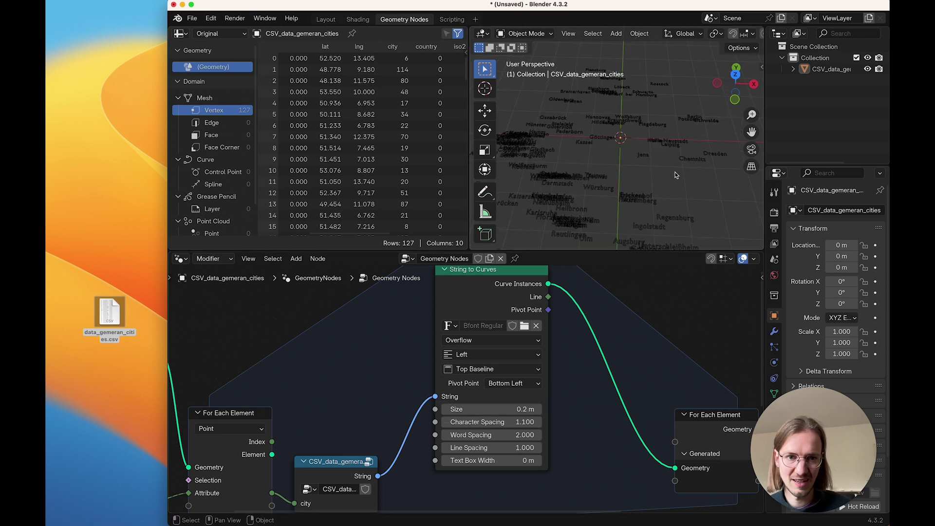
scroll(675, 174, "up", 4)
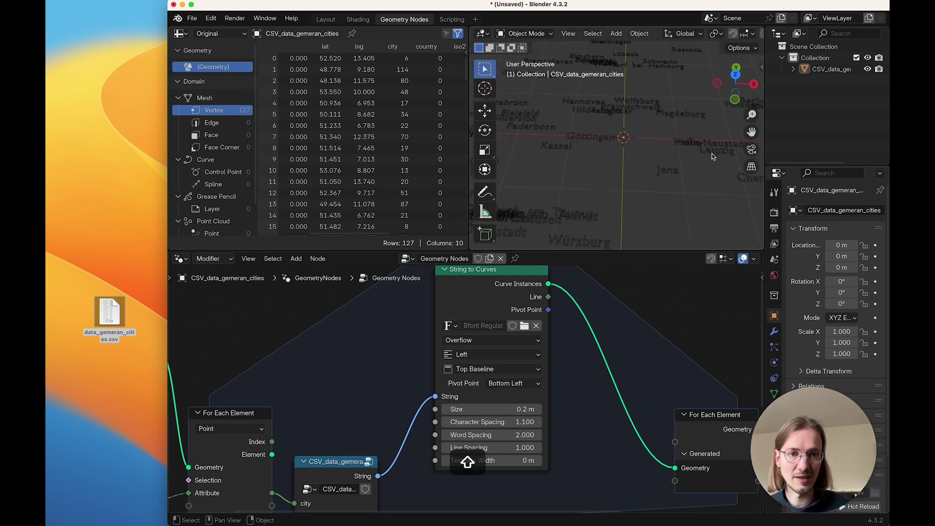
Step: Open the city node group for editing and select the text labels object at the Berlin label in the viewport
left_click(342, 466)
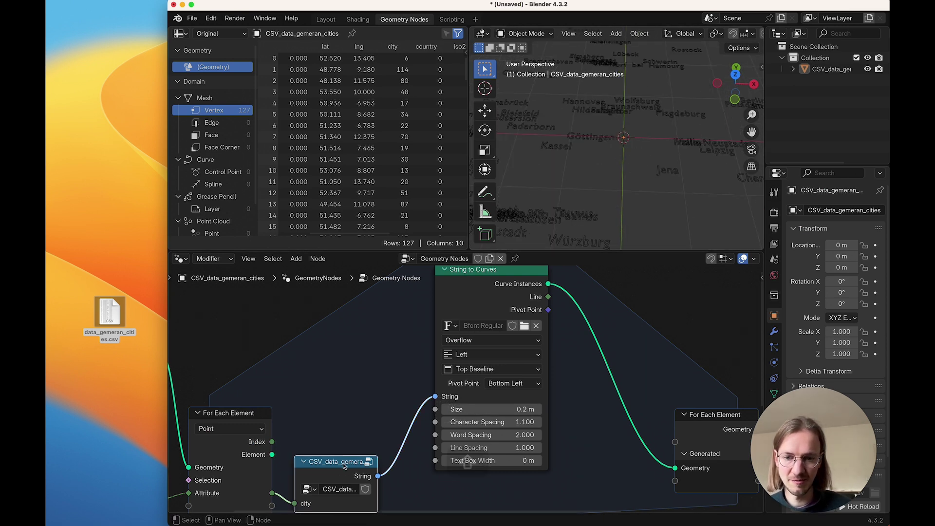
key("Tab")
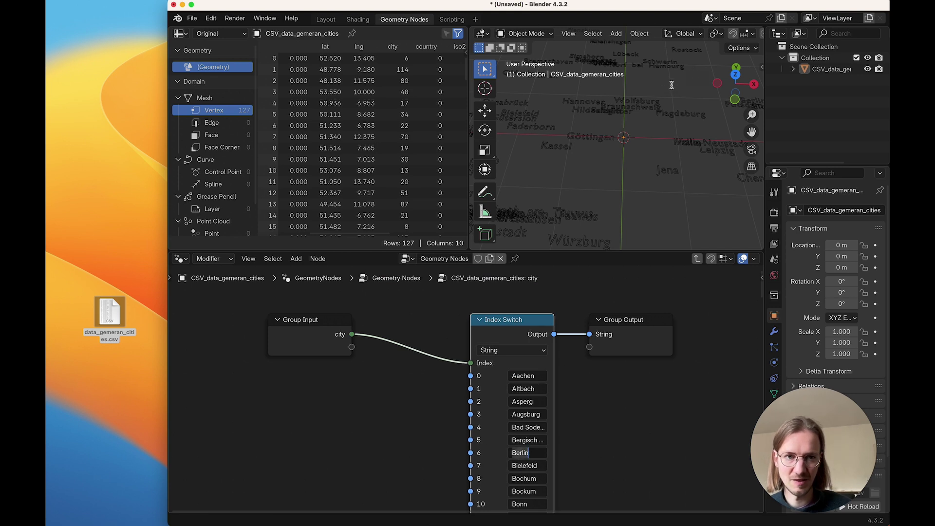
middle_click_drag(672, 85, 609, 169, "shift")
scroll(565, 149, "up", 5)
left_click(597, 166)
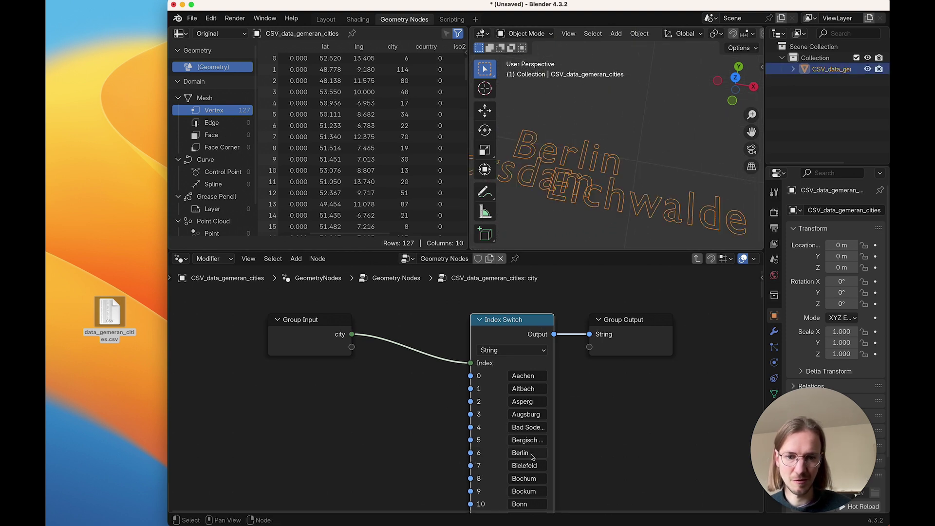
Step: Change the Index Switch entry 6 to "Berlin!!!!!" and deselect the node
type("!!!!!")
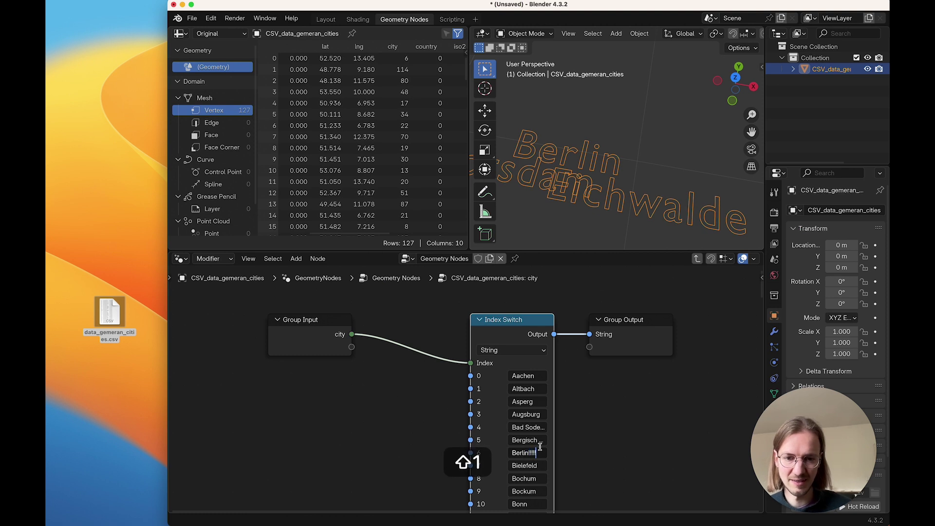
key("Return")
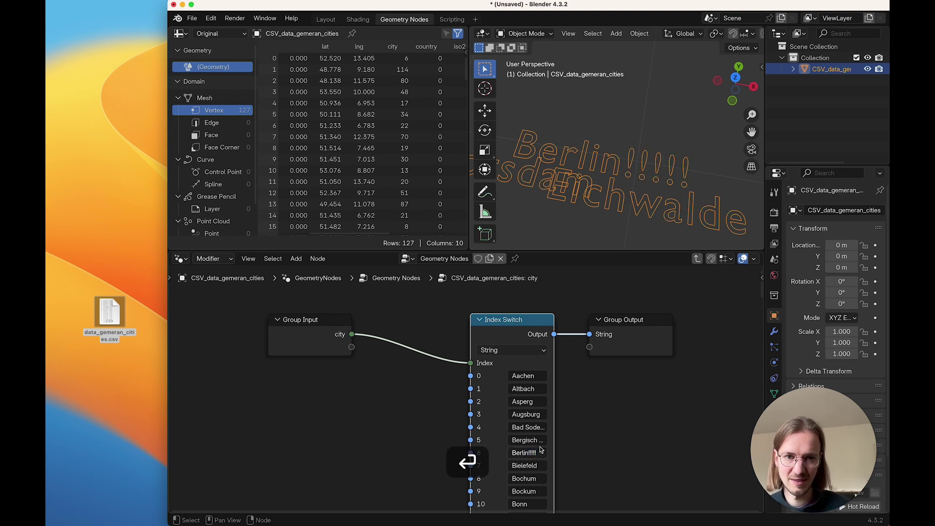
left_click(605, 433)
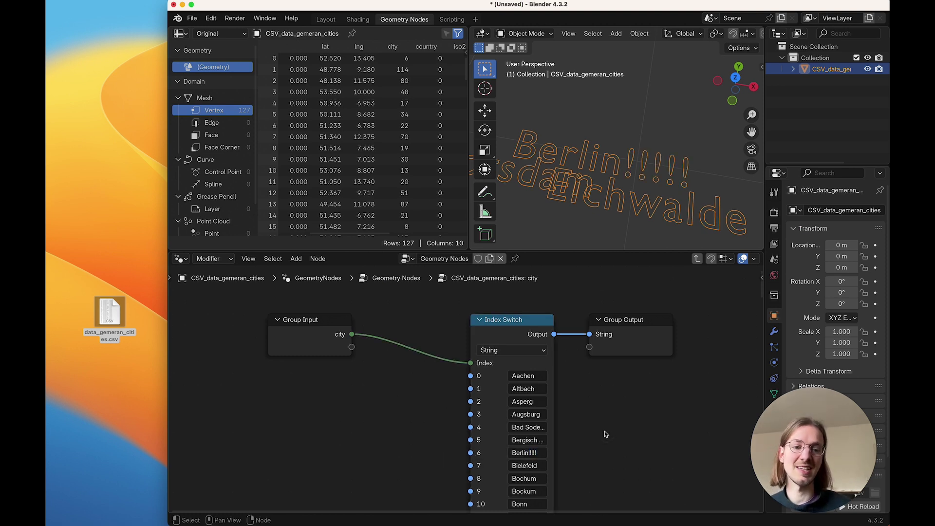
scroll(607, 207, "down", 10)
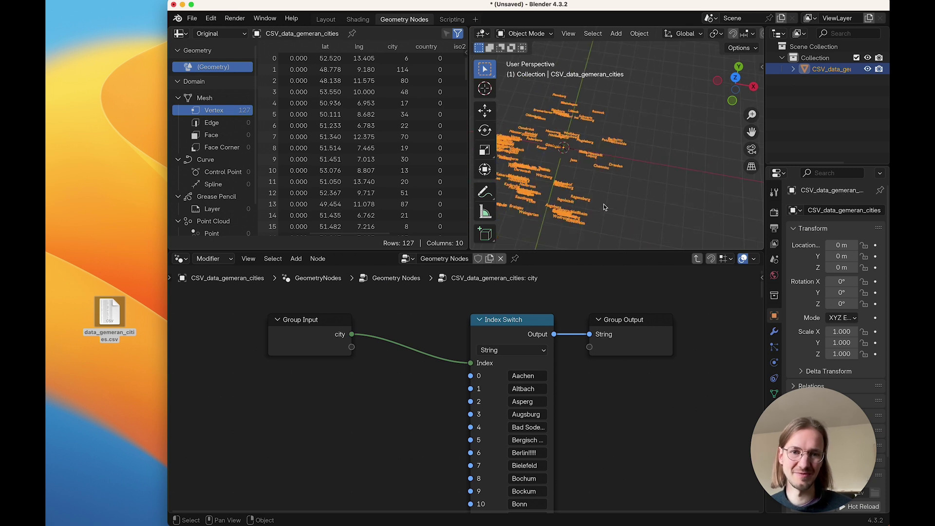